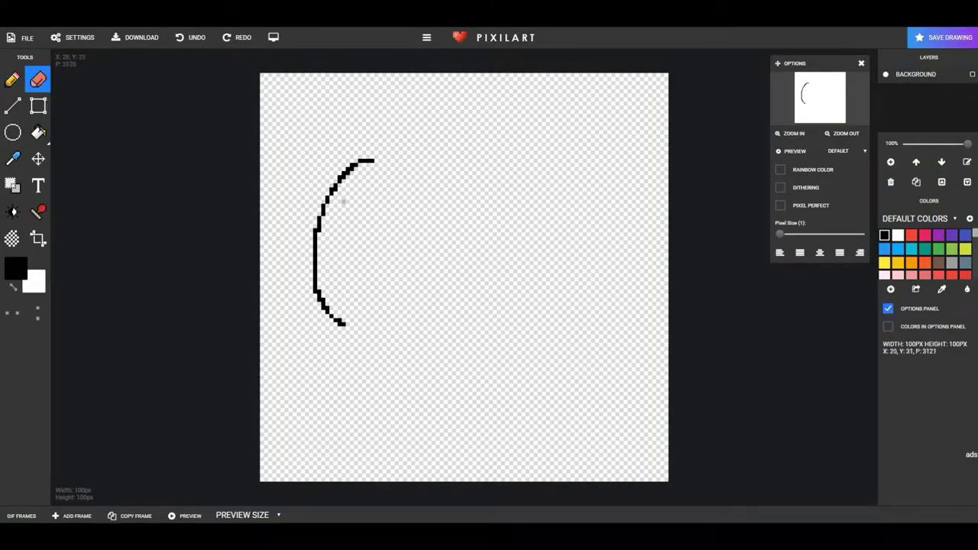
Erase the upper end of the back-of-head curve and draw a rounded ear above it
drag(340, 184, 335, 190)
click(12, 80)
click(37, 80)
click(12, 80)
mouse_move(372, 160)
mouse_down()
mouse_move(355, 194)
mouse_move(328, 123)
mouse_move(398, 180)
mouse_up()
click(355, 193)
click(191, 37)
mouse_move(342, 108)
mouse_down()
mouse_move(326, 136)
mouse_move(359, 189)
mouse_up()
mouse_move(342, 107)
mouse_down()
mouse_move(362, 108)
mouse_move(384, 184)
mouse_up()
Draw the rhino's head outline from the ear over the forehead and snout, then around to the underside of the muzzle
mouse_move(382, 143)
mouse_down()
mouse_move(445, 144)
mouse_move(514, 209)
mouse_move(647, 275)
mouse_up()
click(38, 79)
mouse_move(577, 255)
mouse_down()
mouse_move(646, 275)
mouse_move(579, 265)
mouse_move(605, 373)
mouse_up()
click(12, 80)
mouse_move(363, 312)
mouse_down()
mouse_move(422, 340)
mouse_move(570, 368)
mouse_move(405, 324)
mouse_up()
key(ctrl+z)
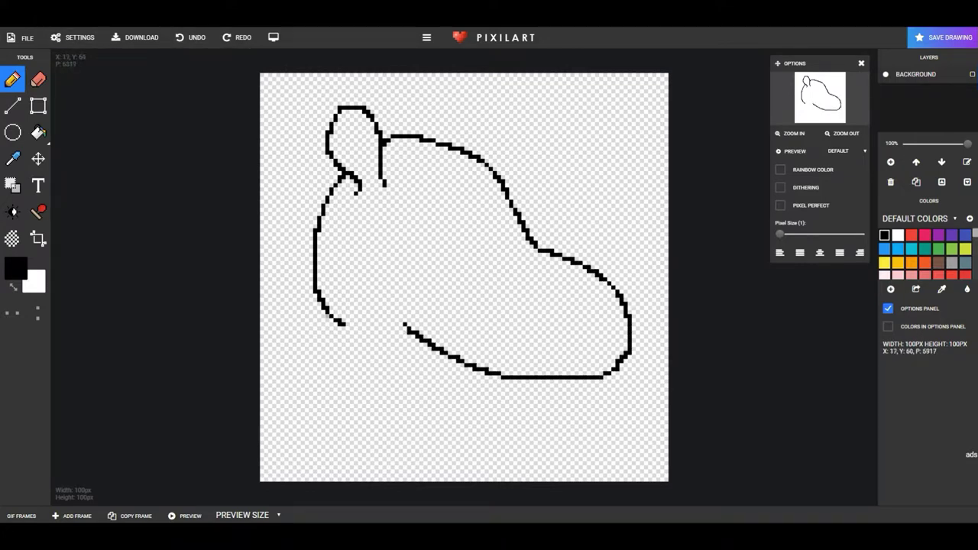
Add a short neck line below the back of the head and erase a gap in the upper snout outline
drag(329, 316, 320, 341)
click(197, 38)
click(38, 81)
drag(573, 261, 611, 285)
click(13, 80)
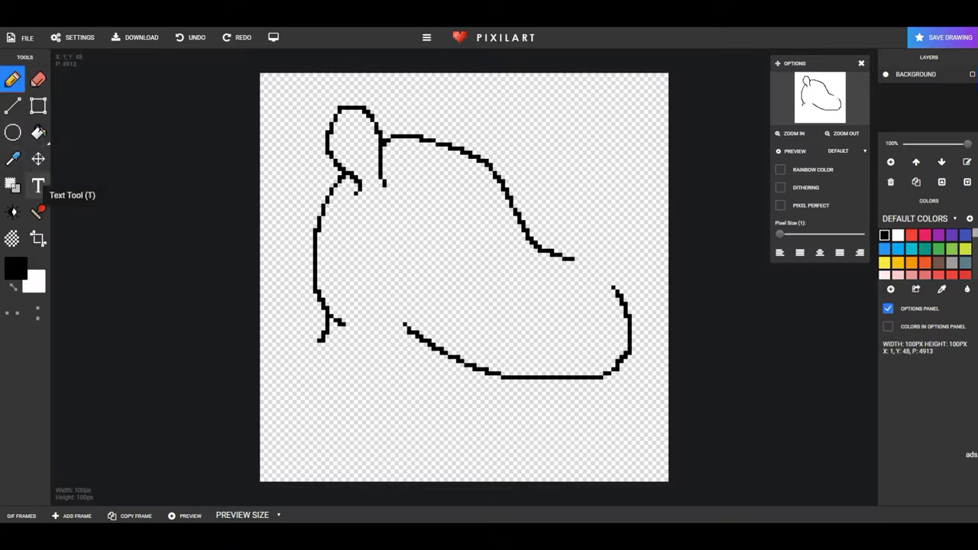
Draw a large curved horn over the snout gap, close its base with a rounded line, and erase the stray pixels
mouse_move(539, 299)
mouse_down()
mouse_move(560, 288)
mouse_move(570, 227)
mouse_move(562, 214)
mouse_move(615, 291)
mouse_move(596, 319)
mouse_up()
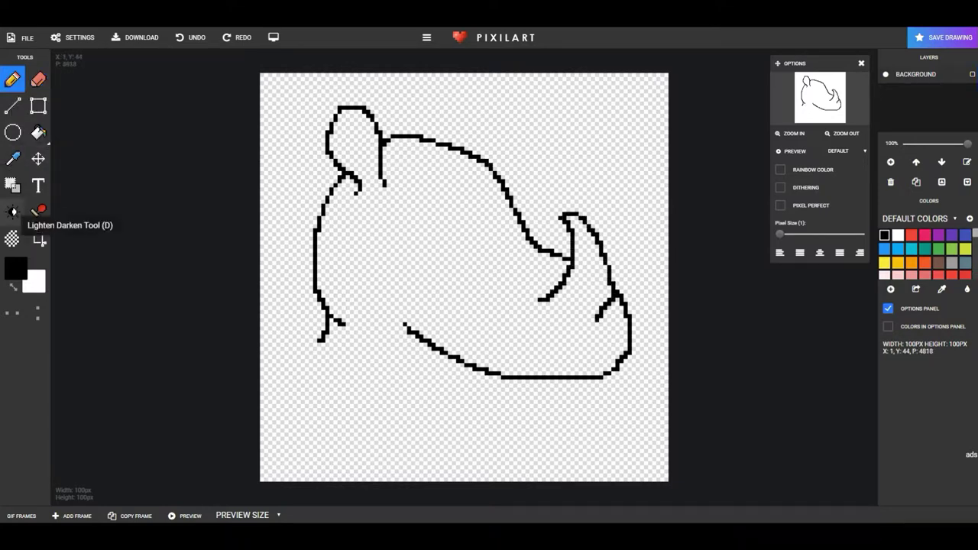
key(e)
click(12, 80)
drag(609, 285, 609, 298)
drag(547, 301, 594, 323)
click(39, 80)
click(541, 299)
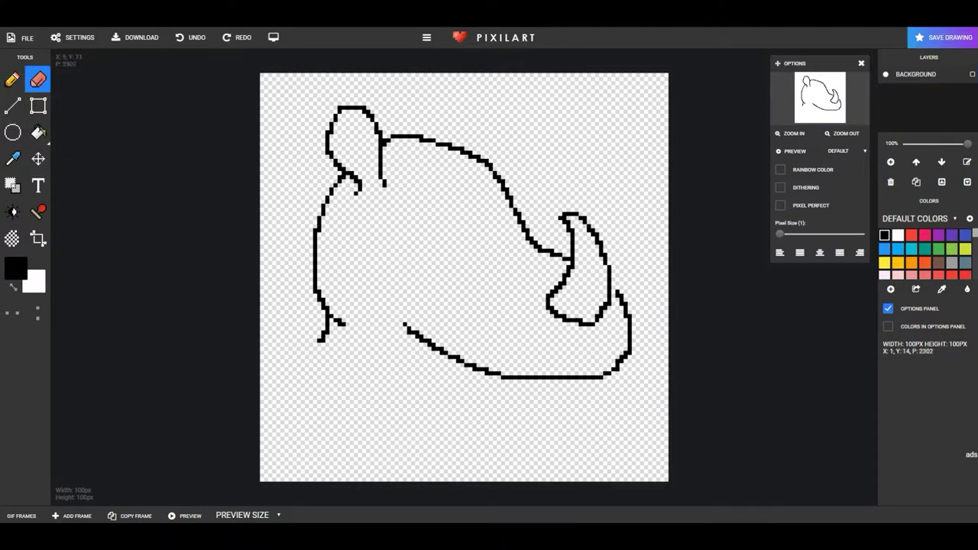
Move the horn upward against the forehead line and reconnect the snout outline to both sides of its base
click(12, 185)
drag(542, 208, 615, 330)
mouse_move(579, 269)
mouse_down()
mouse_move(578, 245)
mouse_move(539, 226)
mouse_up()
click(38, 79)
key(p)
drag(541, 250, 552, 260)
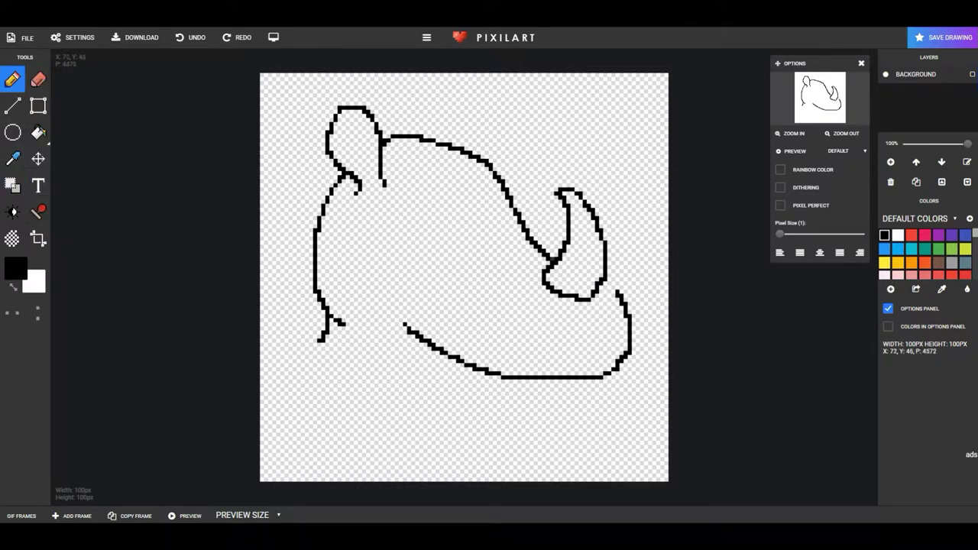
drag(605, 284, 618, 290)
Draw a small second horn between the forehead and the large horn, erasing the outlines that overlap it
mouse_move(515, 259)
mouse_down()
mouse_move(531, 234)
mouse_move(541, 270)
mouse_up()
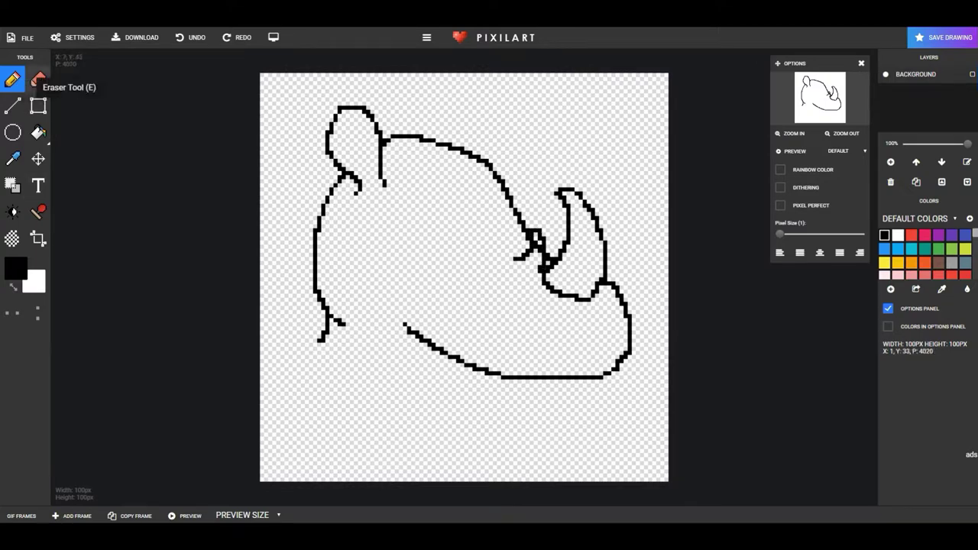
click(39, 79)
mouse_move(532, 235)
mouse_down()
mouse_move(515, 267)
mouse_move(510, 258)
mouse_move(531, 279)
mouse_up()
key(p)
click(191, 36)
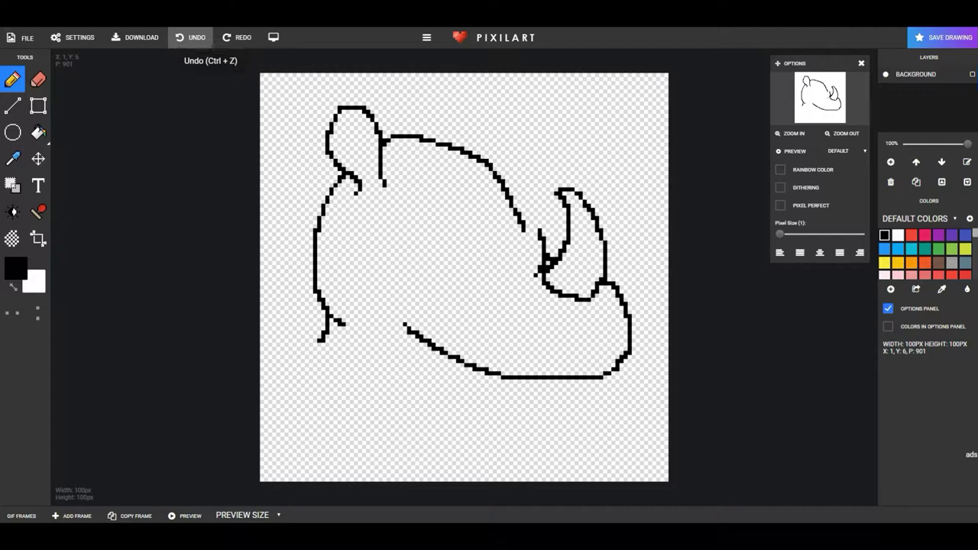
mouse_move(515, 246)
mouse_down()
mouse_move(537, 271)
mouse_move(535, 220)
mouse_up()
key(e)
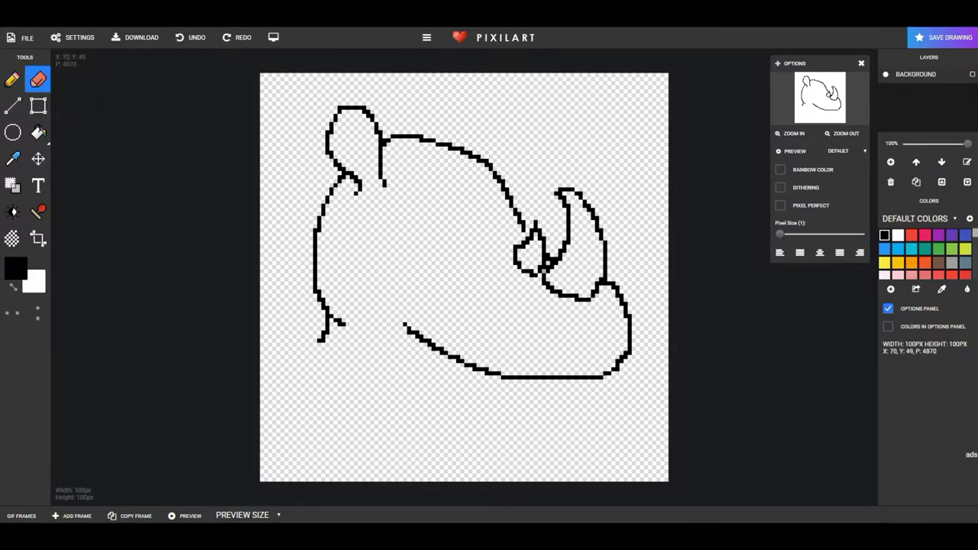
drag(545, 269, 558, 261)
Move the small horn slightly up against the forehead line and clean up the pixels around its base
click(13, 185)
drag(510, 218, 545, 273)
drag(539, 251, 535, 243)
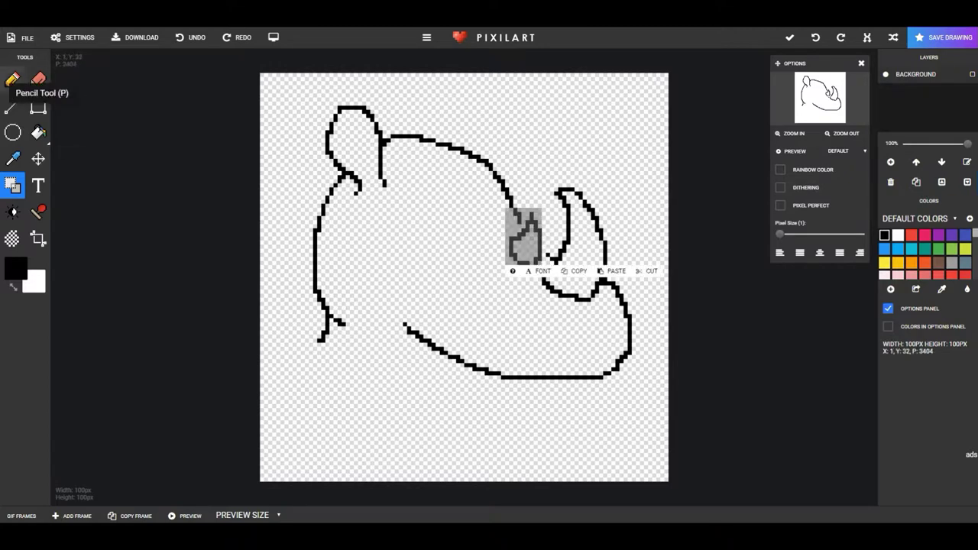
click(11, 80)
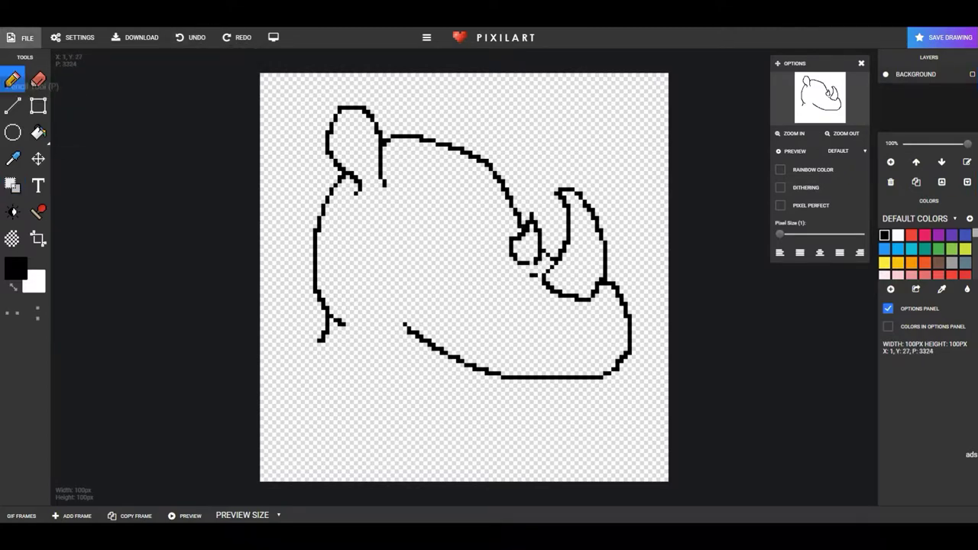
click(38, 80)
click(523, 236)
click(11, 79)
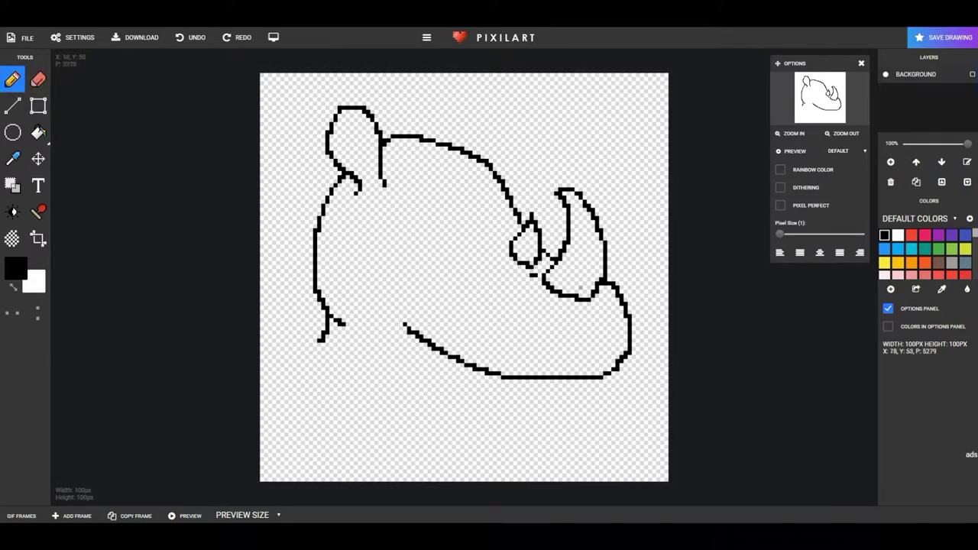
click(531, 266)
key(e)
click(533, 275)
Draw an arched eye outline with a curved lower edge on the head and move it up closer to the ear
key(p)
mouse_move(390, 272)
mouse_down()
mouse_move(472, 201)
mouse_move(458, 272)
mouse_move(388, 278)
mouse_move(437, 215)
mouse_move(443, 272)
mouse_up()
click(191, 37)
click(191, 37)
mouse_move(369, 267)
mouse_down()
mouse_move(437, 214)
mouse_move(441, 272)
mouse_up()
click(13, 185)
drag(367, 185, 448, 276)
drag(416, 230, 424, 220)
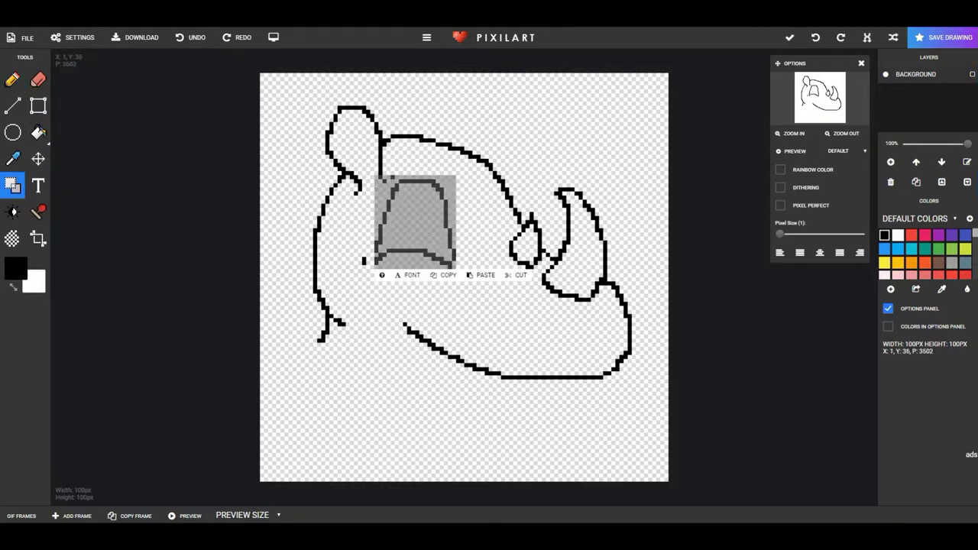
click(12, 80)
Erase the stray pixels around the eye and thin its lower edge and corners
key(e)
click(364, 262)
click(393, 178)
click(425, 255)
click(434, 259)
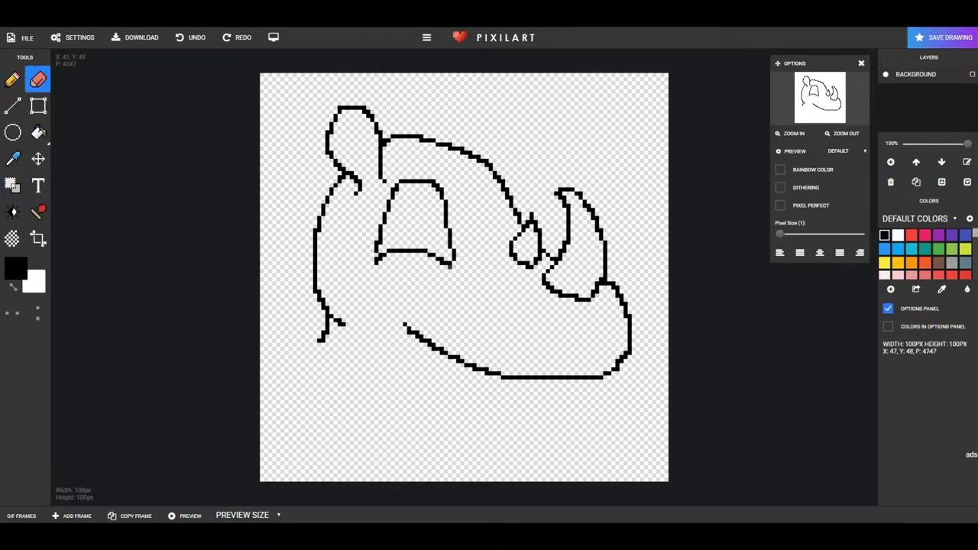
click(449, 267)
click(12, 79)
key(e)
click(378, 260)
Outline a notched pupil inside the eye and fill it with black
key(p)
mouse_move(399, 249)
mouse_down()
mouse_move(417, 218)
mouse_move(403, 211)
mouse_move(437, 189)
mouse_up()
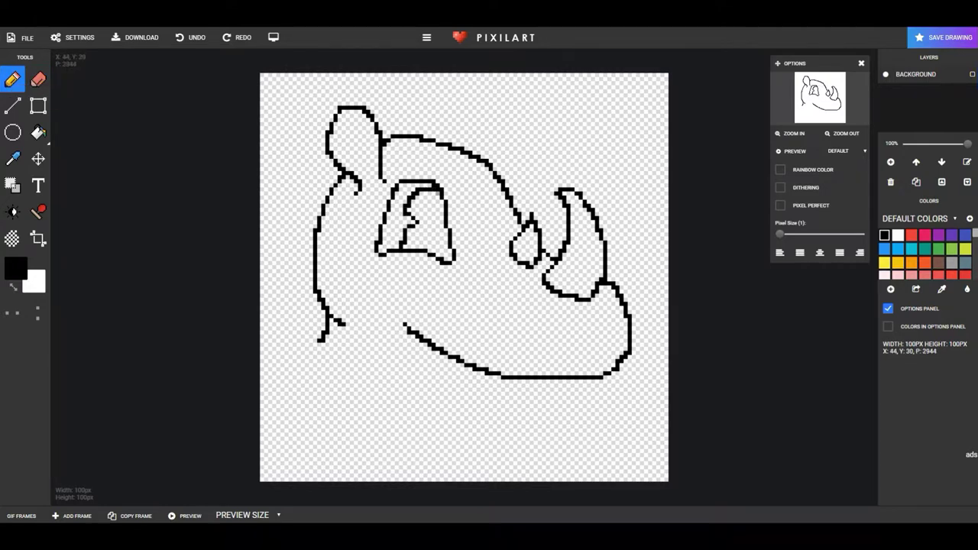
drag(449, 250, 451, 260)
key(b)
click(428, 229)
Round off the top of the eye outline and erase a thin gap between it and the pupil
key(e)
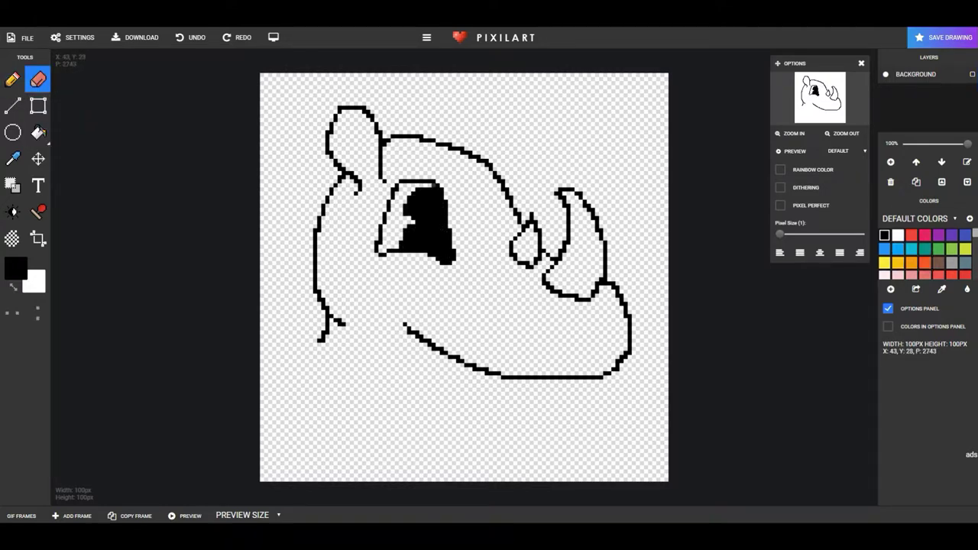
drag(435, 186, 450, 252)
key(ctrl+z)
click(12, 80)
drag(409, 177, 430, 181)
click(38, 86)
Draw the open smiling mouth and the lower jaw beneath the snout, erasing excess pixels along the jaw
key(p)
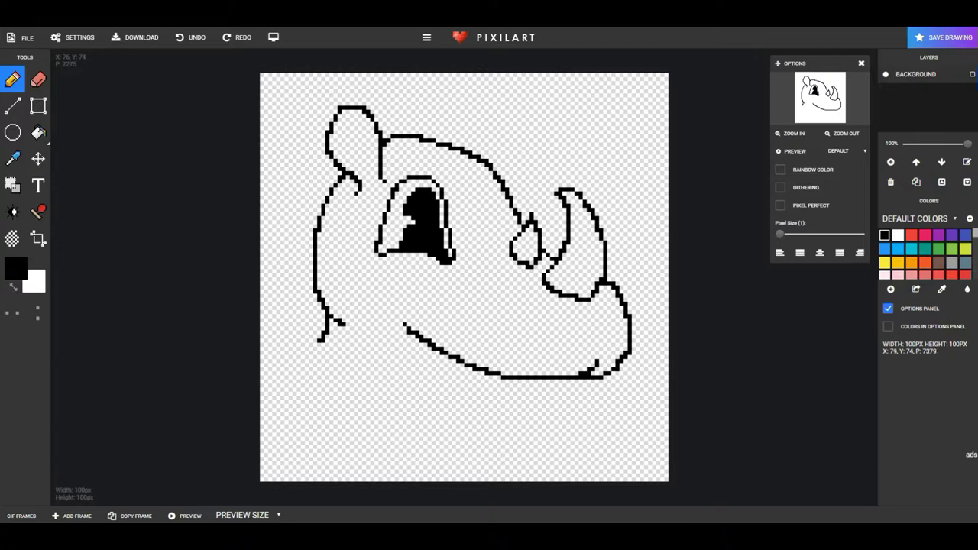
mouse_move(400, 324)
mouse_down()
mouse_move(582, 405)
mouse_move(583, 382)
mouse_move(591, 419)
mouse_move(433, 406)
mouse_move(376, 342)
mouse_up()
key(e)
click(386, 354)
drag(401, 389, 405, 398)
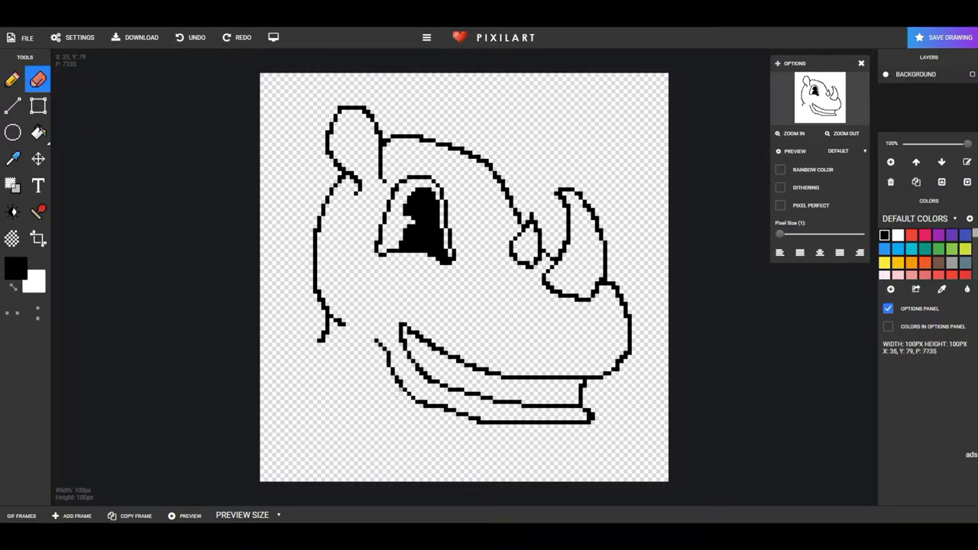
Smooth the underside of the lower jaw by redrawing its middle and erasing doubled corner pixels
click(12, 80)
drag(469, 415, 515, 421)
click(38, 81)
click(446, 410)
click(423, 406)
click(397, 382)
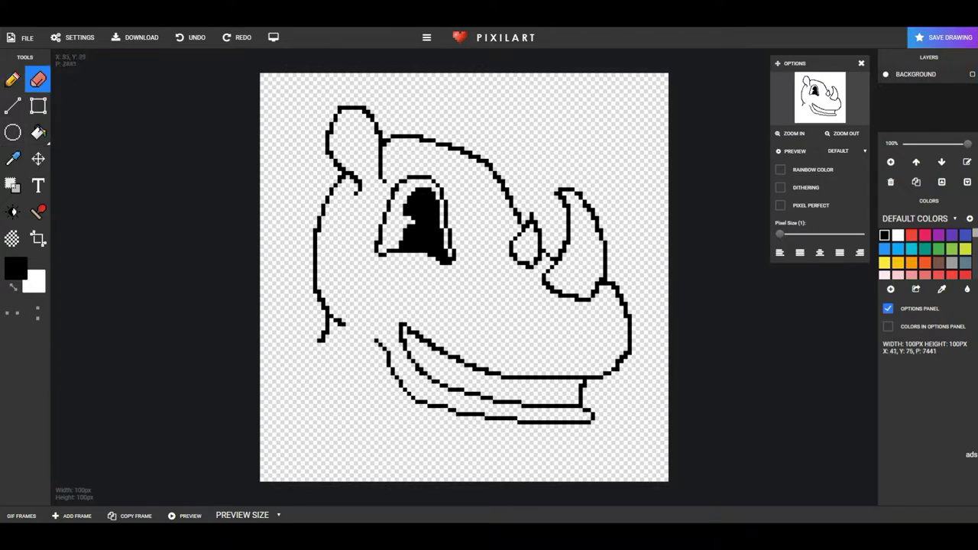
Lower the jaw's bottom edge by tracing a line just beneath it and erasing the old one
click(12, 79)
key(e)
key(p)
key(e)
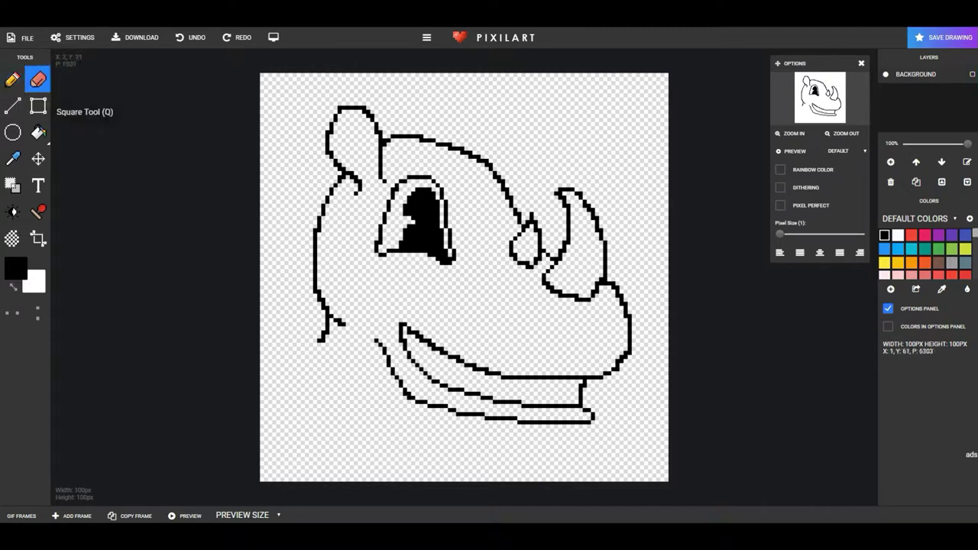
click(12, 79)
drag(432, 411, 583, 428)
key(e)
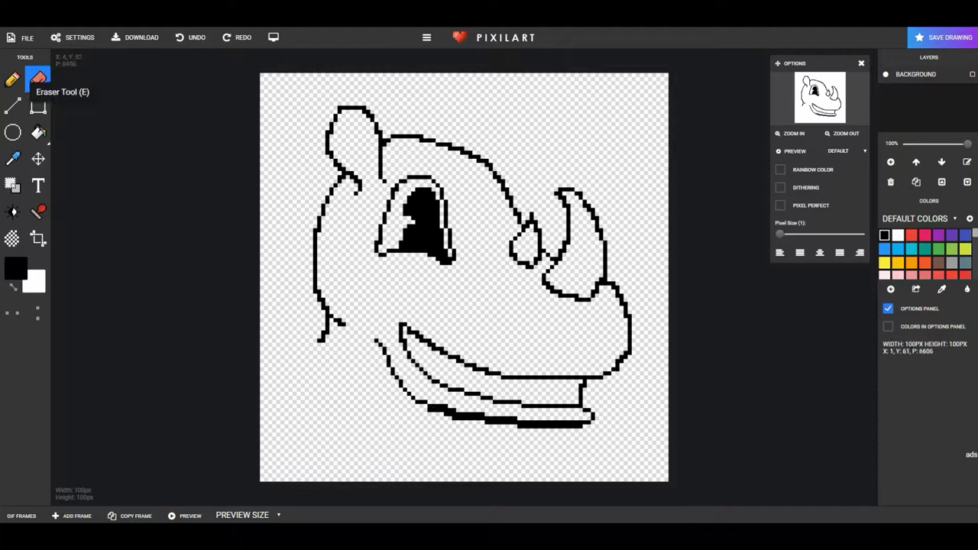
click(12, 80)
click(37, 82)
drag(429, 406, 585, 423)
click(12, 79)
drag(321, 341, 262, 425)
key(ctrl+z)
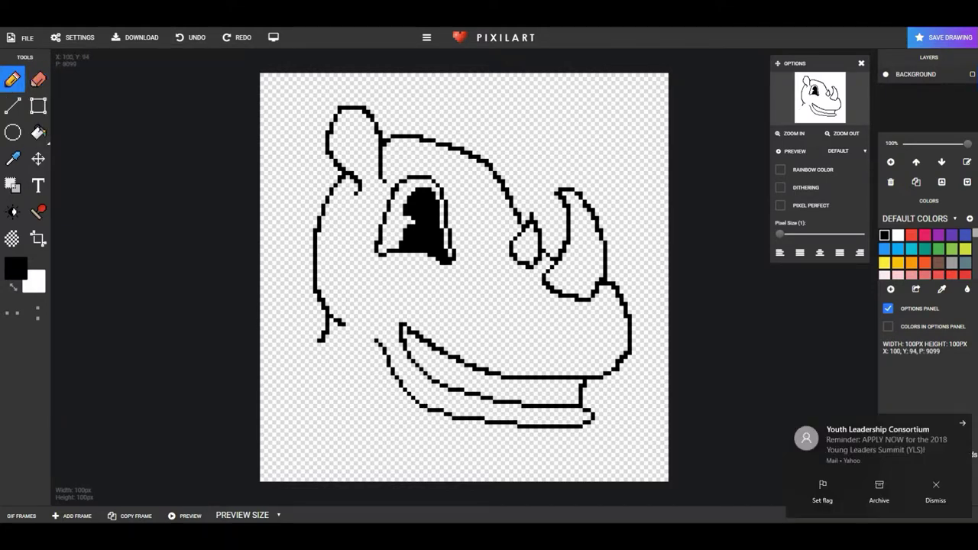
Erase the short neck stub and draw the back line from the head down to the canvas's lower-left corner
click(38, 80)
mouse_move(327, 334)
mouse_down()
mouse_move(329, 321)
mouse_move(321, 340)
mouse_up()
key(p)
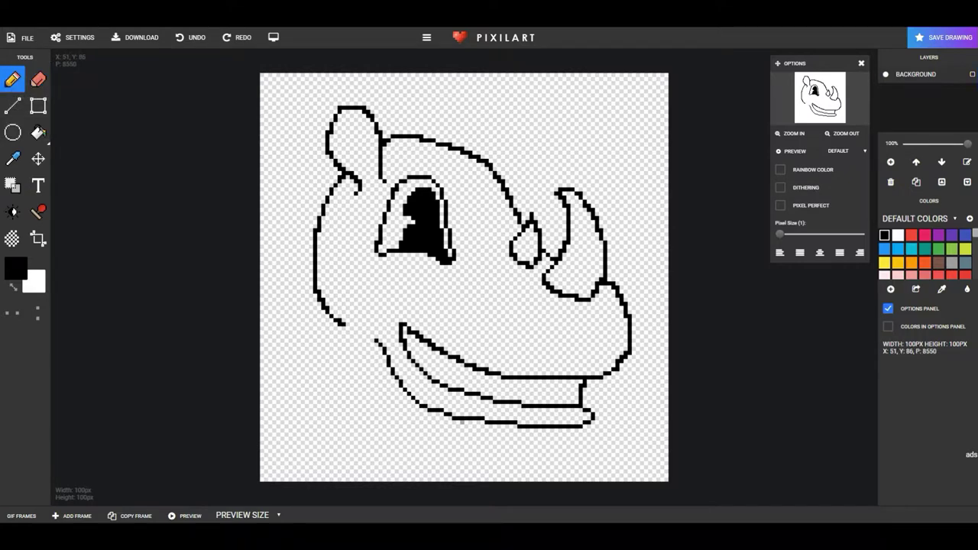
drag(462, 420, 483, 480)
drag(324, 310, 262, 478)
Replace the chest line with one curving from under the jaw to the bottom edge of the canvas
key(e)
drag(466, 430, 482, 480)
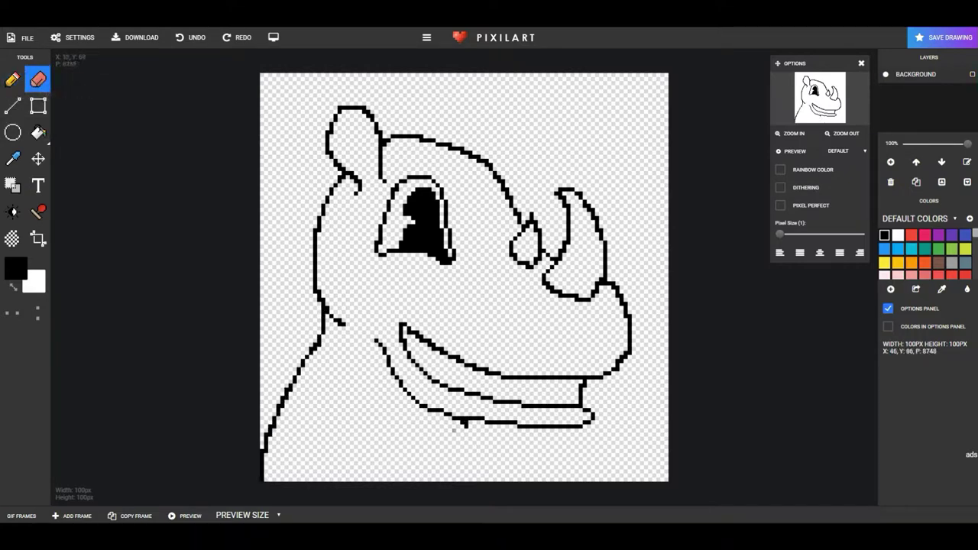
key(p)
key(e)
drag(467, 426, 509, 477)
Draw short arm lines at the bottom of the body and erase excess pixels along the back line
key(p)
drag(394, 441, 376, 482)
drag(270, 449, 273, 482)
key(e)
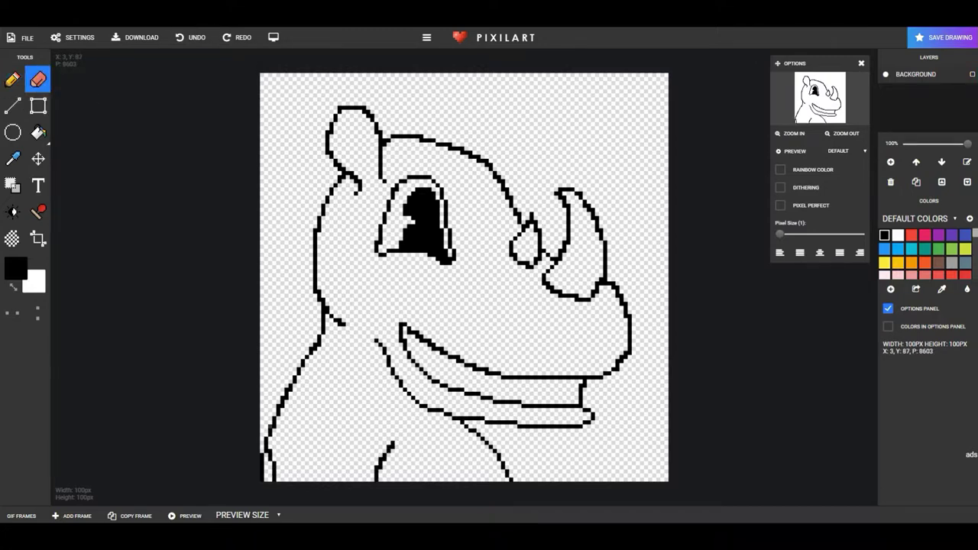
click(12, 79)
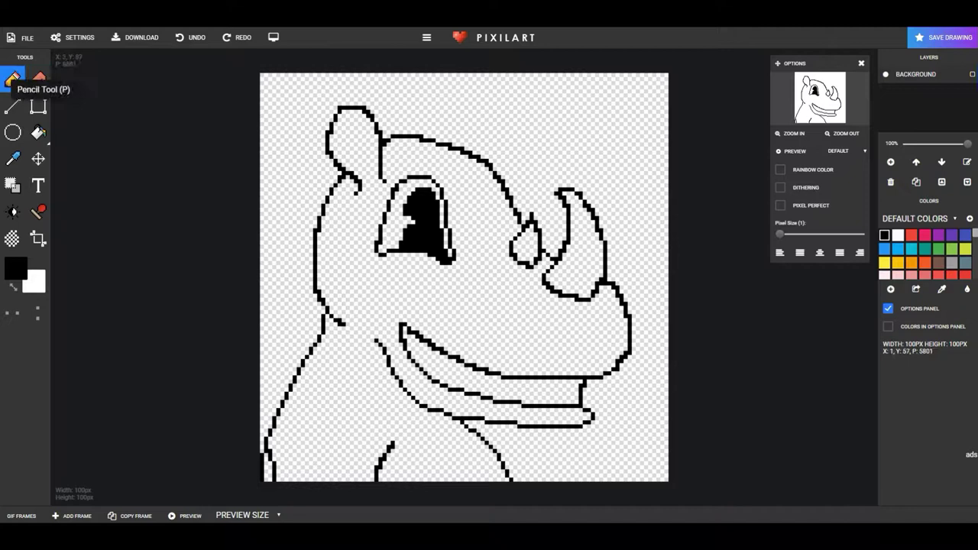
mouse_move(491, 333)
mouse_down()
mouse_move(517, 323)
mouse_move(493, 336)
mouse_move(541, 330)
mouse_move(524, 316)
mouse_move(535, 320)
mouse_up()
click(191, 37)
click(191, 38)
drag(499, 307, 541, 323)
click(191, 37)
click(192, 38)
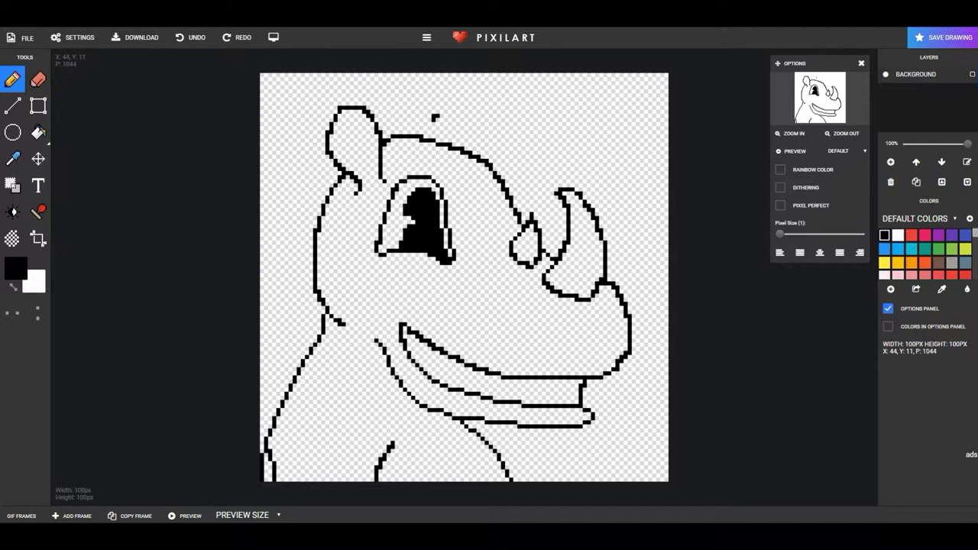
Draw the second ear as an arc on top of the head and begin the inner outline of the first ear
mouse_move(439, 119)
mouse_down()
mouse_move(462, 121)
mouse_move(475, 154)
mouse_up()
drag(433, 120, 429, 131)
mouse_move(341, 162)
mouse_down()
mouse_move(376, 177)
mouse_move(375, 146)
mouse_move(337, 157)
mouse_move(379, 176)
mouse_up()
click(196, 37)
click(196, 37)
key(e)
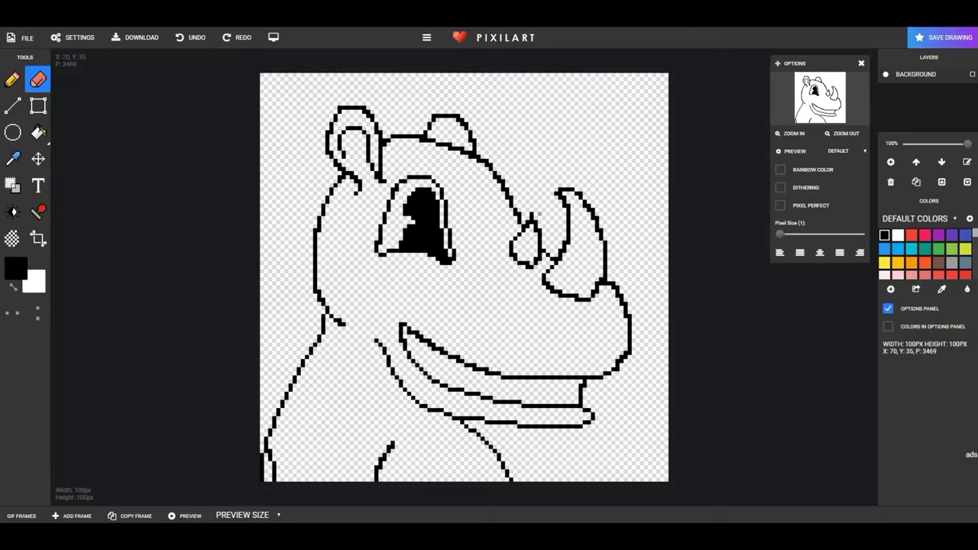
Redraw the left side of the inner ear outline and close it along the bottom
click(13, 79)
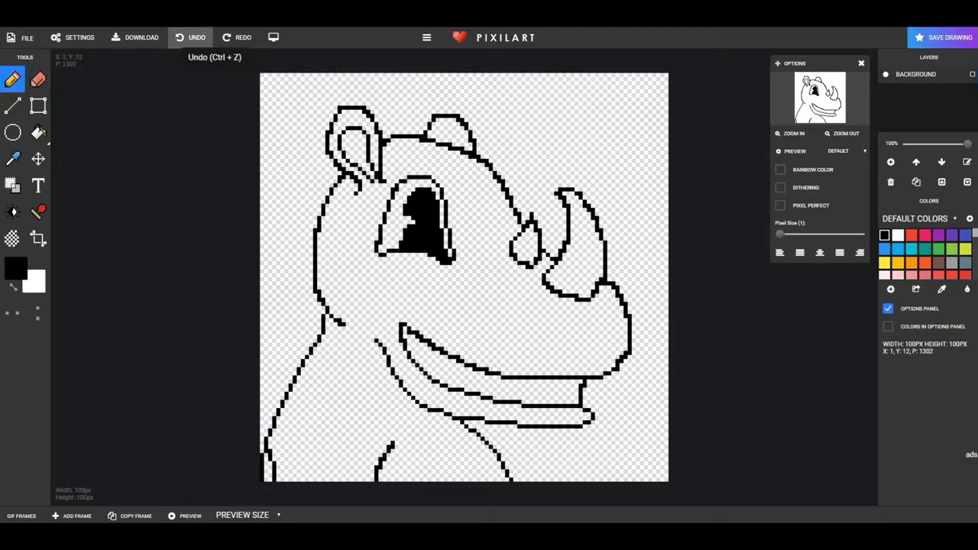
click(190, 37)
click(190, 38)
mouse_move(340, 132)
mouse_down()
mouse_move(341, 156)
mouse_move(339, 135)
mouse_up()
click(37, 79)
click(12, 80)
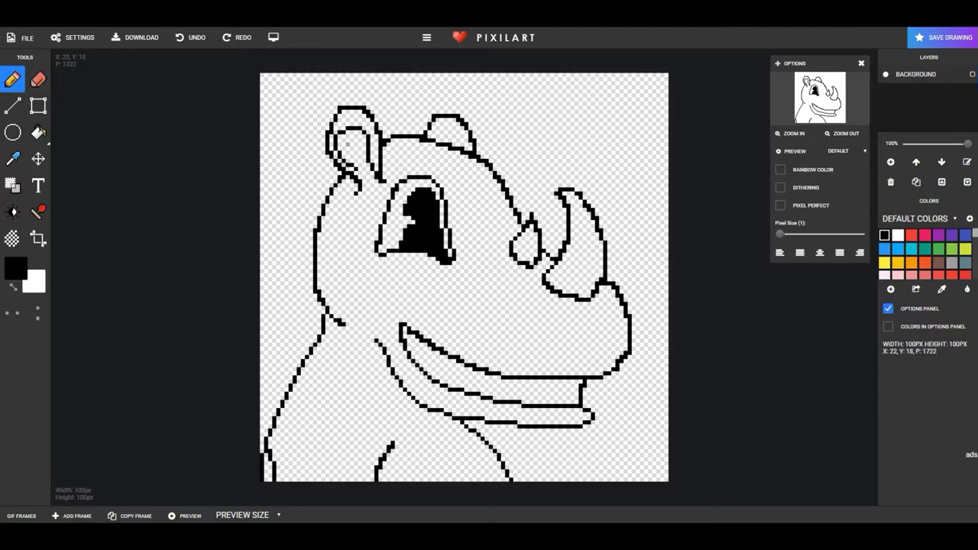
click(37, 80)
key(b)
drag(359, 171, 375, 182)
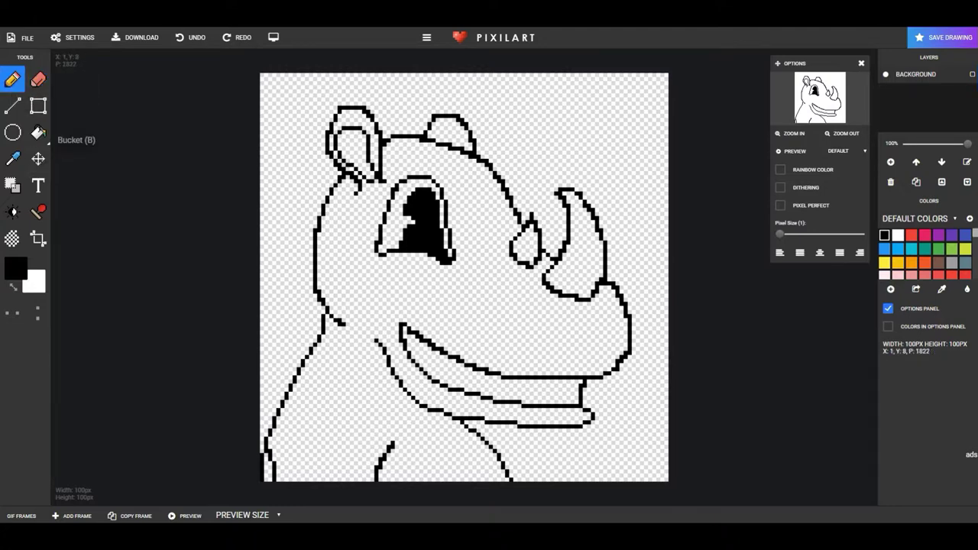
Fill the inner ear with black and trim its lower edge away from the outer ear line
click(37, 132)
click(362, 142)
key(b)
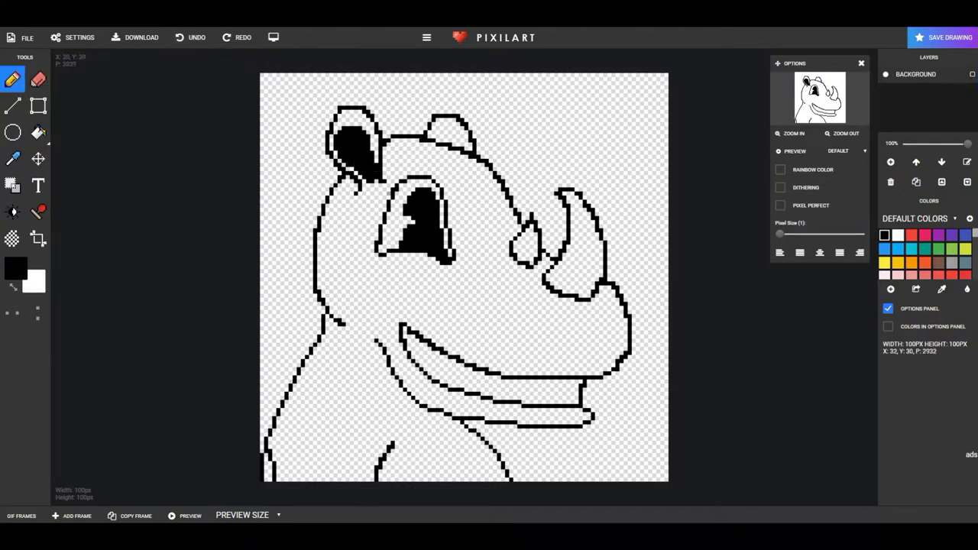
click(190, 37)
click(38, 80)
mouse_move(375, 178)
mouse_down()
mouse_move(370, 150)
mouse_move(369, 181)
mouse_up()
click(191, 37)
click(374, 167)
click(11, 79)
click(37, 80)
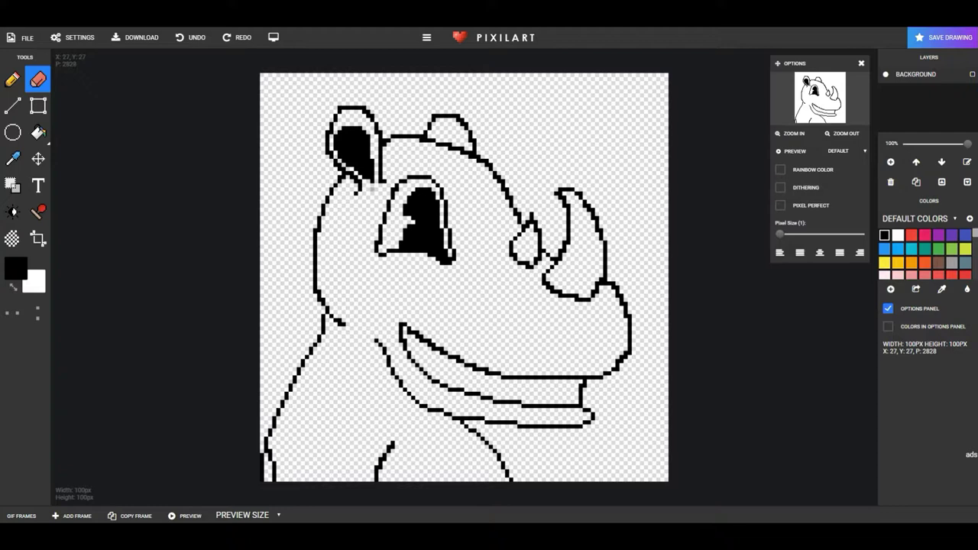
Fill both horns with a very pale green
click(37, 132)
scroll(925, 253, down, 5)
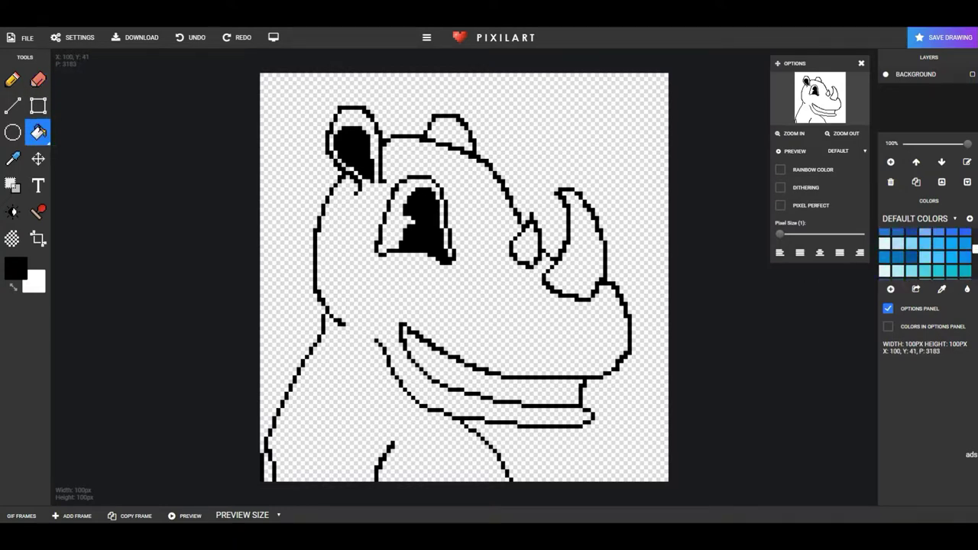
drag(975, 264, 973, 226)
click(885, 235)
click(526, 246)
click(574, 267)
Fill the inside of the mouth and the uncoloured part of the eye with white
click(898, 235)
click(535, 388)
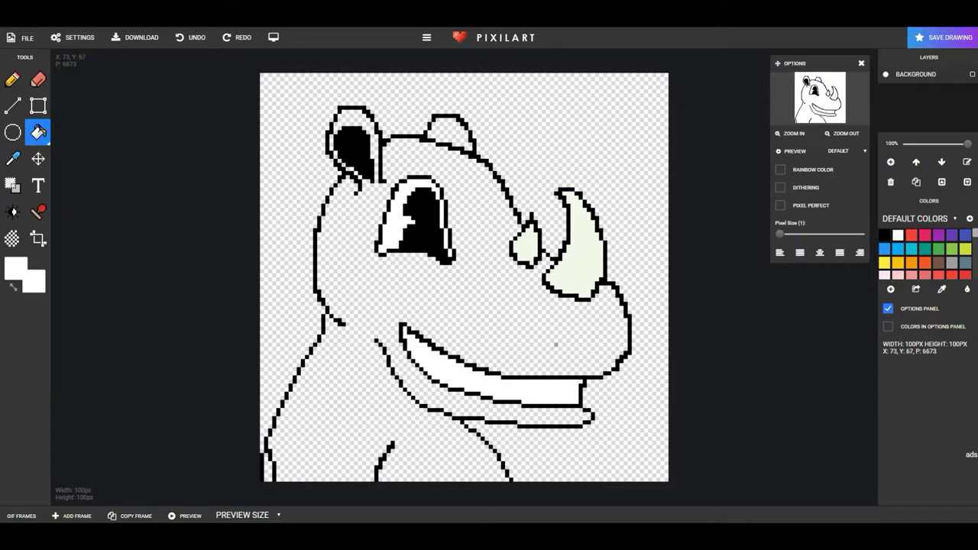
Refill the inside of the mouth with the very pale green used on the horns
click(191, 36)
scroll(944, 252, down, 4)
click(12, 158)
click(526, 248)
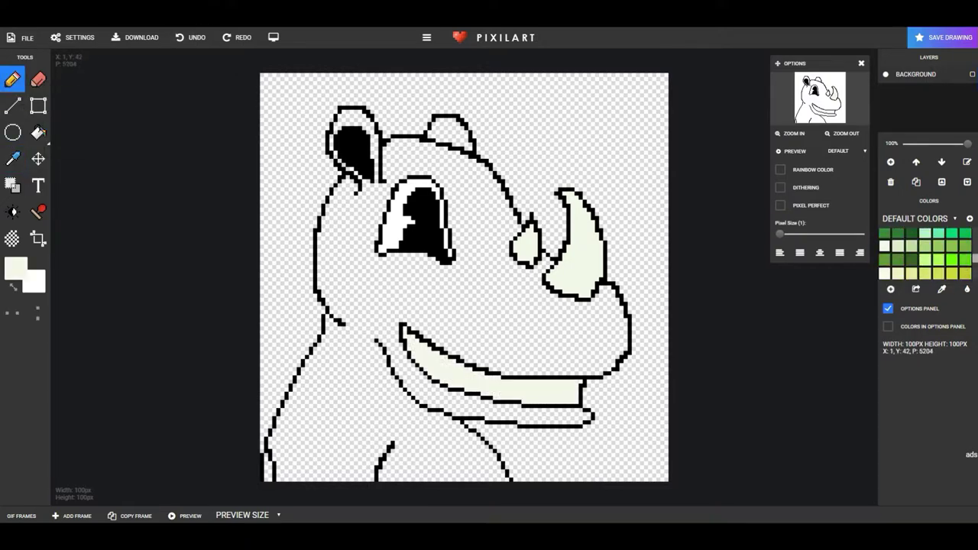
Fill the rhino's head, ears, lower jaw and body with a medium blue-grey skin colour
click(38, 132)
scroll(925, 256, down, 2)
click(925, 258)
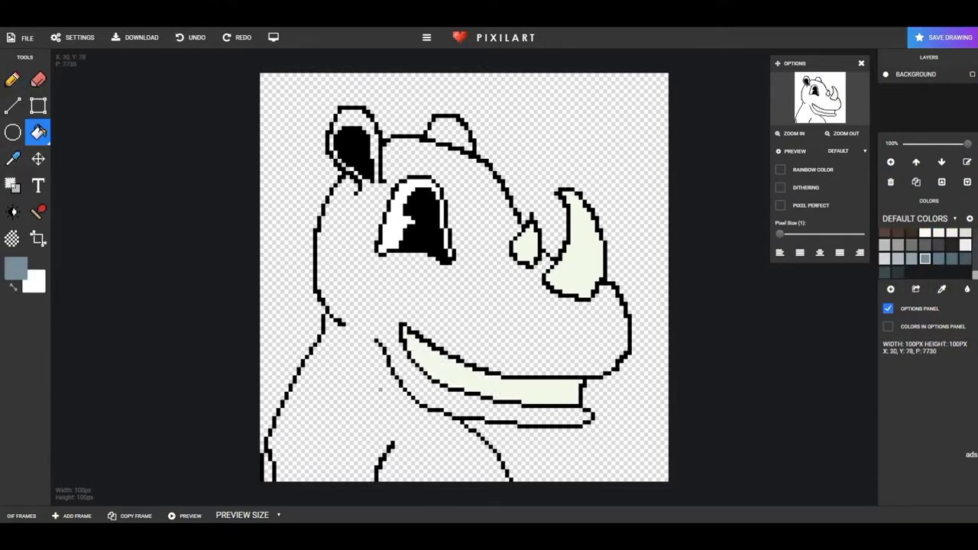
click(380, 390)
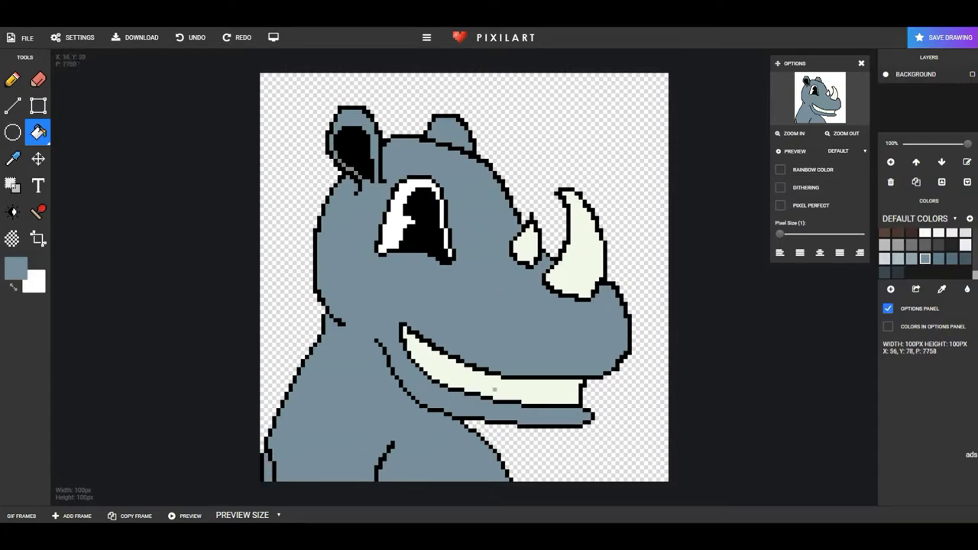
Draw a nostril arc in very dark blue-grey on the snout below the horns, undoing the misplaced strokes
click(12, 79)
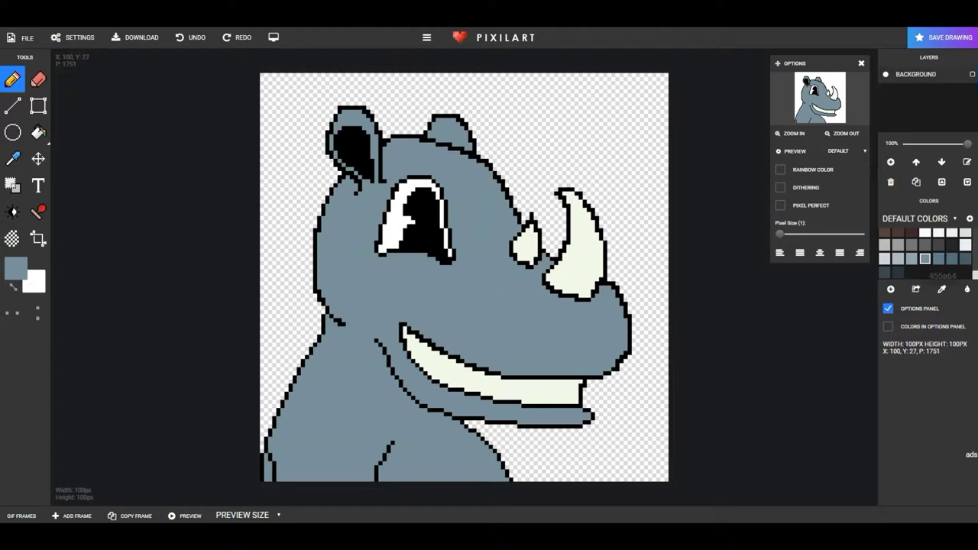
scroll(940, 258, up, 3)
click(884, 233)
scroll(938, 248, down, 3)
click(925, 260)
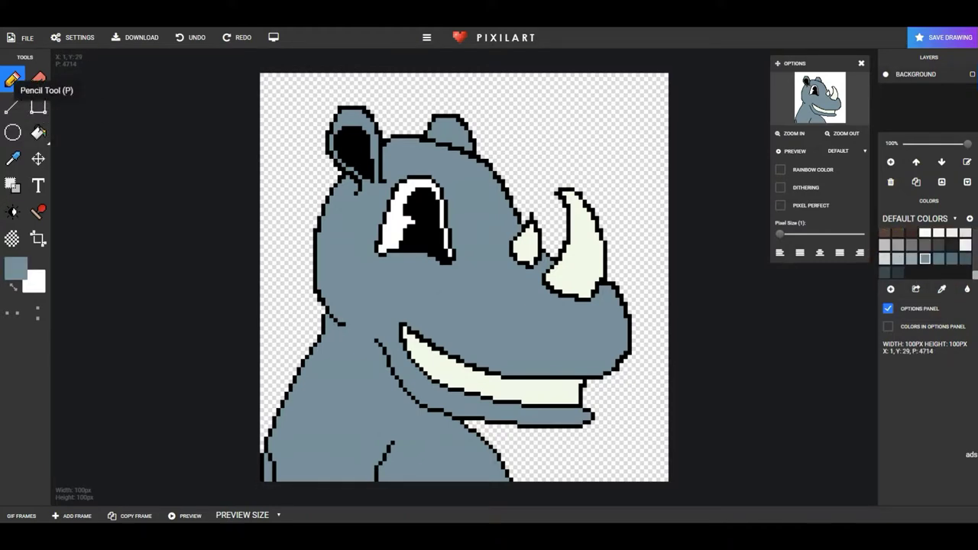
click(897, 272)
drag(514, 322, 568, 328)
click(191, 37)
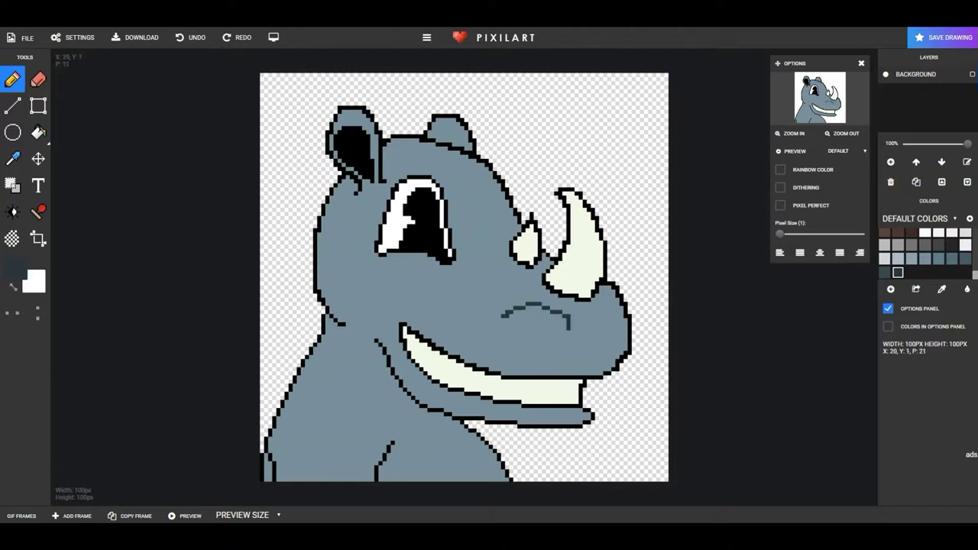
click(192, 38)
mouse_move(483, 308)
mouse_down()
mouse_move(532, 306)
mouse_move(547, 326)
mouse_move(541, 333)
mouse_move(520, 312)
mouse_move(504, 316)
mouse_up()
click(195, 38)
click(191, 37)
Touch up the nostril arc's pixels with the sampled skin colour and the arc's own dark colour
click(13, 158)
click(344, 230)
click(13, 79)
click(536, 330)
click(13, 158)
click(512, 317)
click(13, 80)
click(13, 158)
click(329, 230)
click(12, 79)
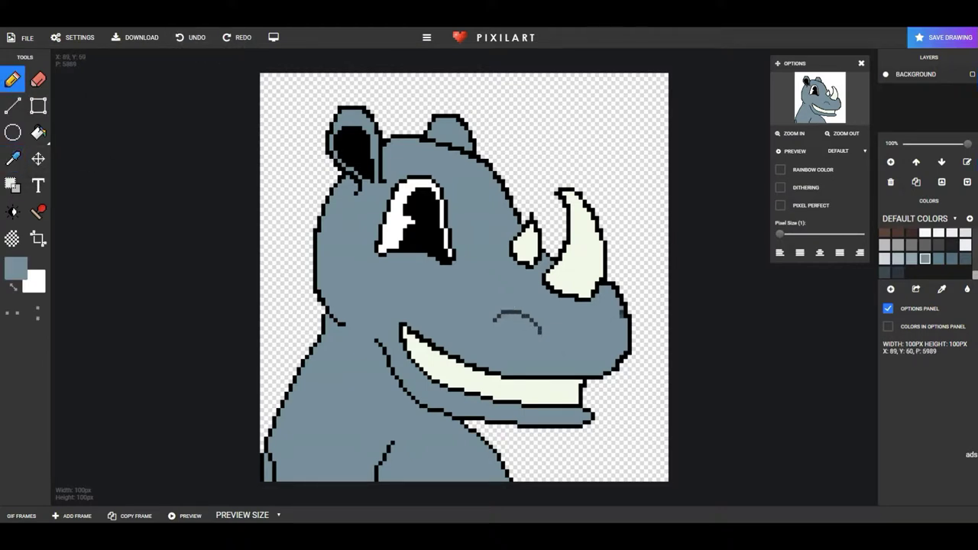
Shade along the back of the head with a darker blue-grey and fill the far ear with it
click(952, 259)
mouse_move(319, 234)
mouse_down()
mouse_move(326, 298)
mouse_move(346, 322)
mouse_move(329, 204)
mouse_move(350, 176)
mouse_move(342, 163)
mouse_move(353, 170)
mouse_up()
key(b)
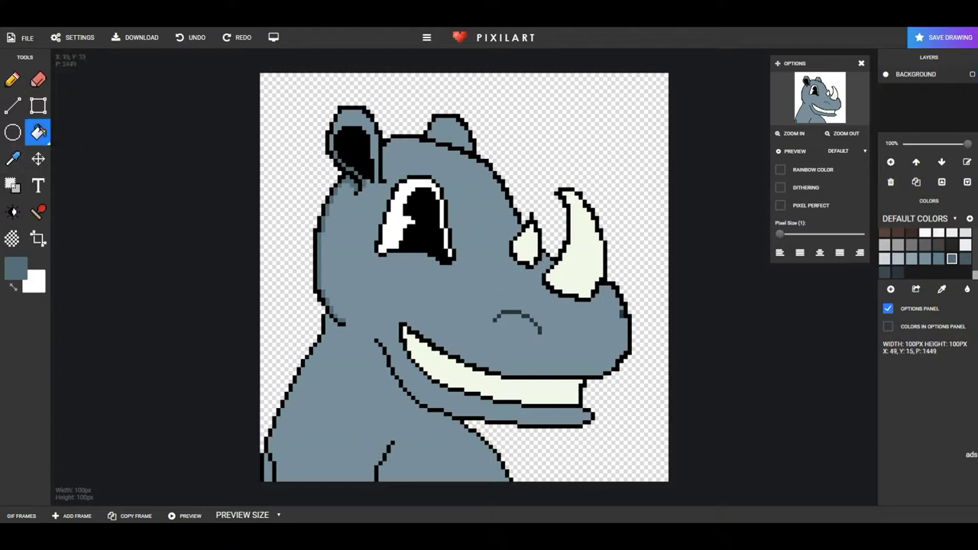
click(450, 132)
Shade along the jaw and neck line and beneath the mouth with the darker blue-grey
key(d)
mouse_move(328, 314)
mouse_down()
mouse_move(382, 355)
mouse_move(421, 408)
mouse_move(495, 435)
mouse_up()
key(ctrl+z)
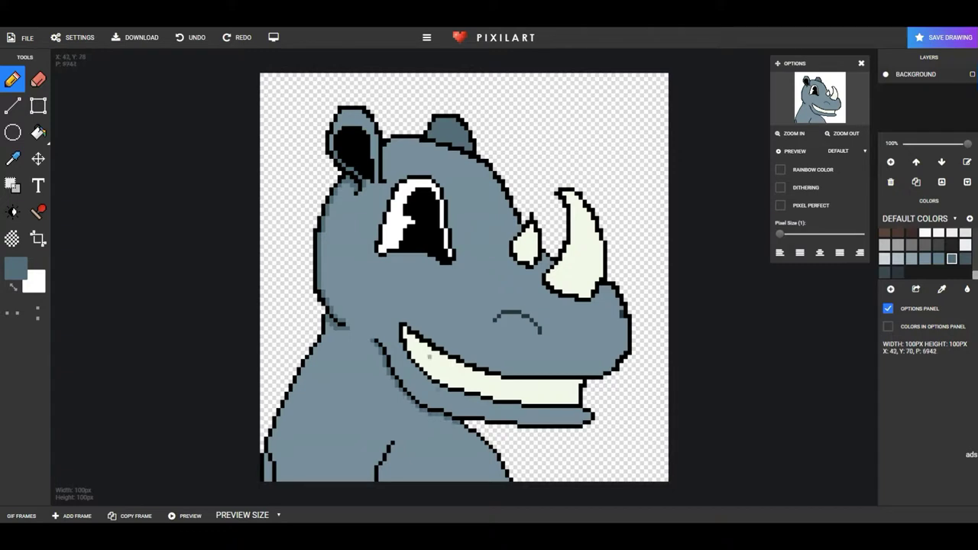
mouse_move(401, 345)
mouse_down()
mouse_move(445, 392)
mouse_move(591, 417)
mouse_up()
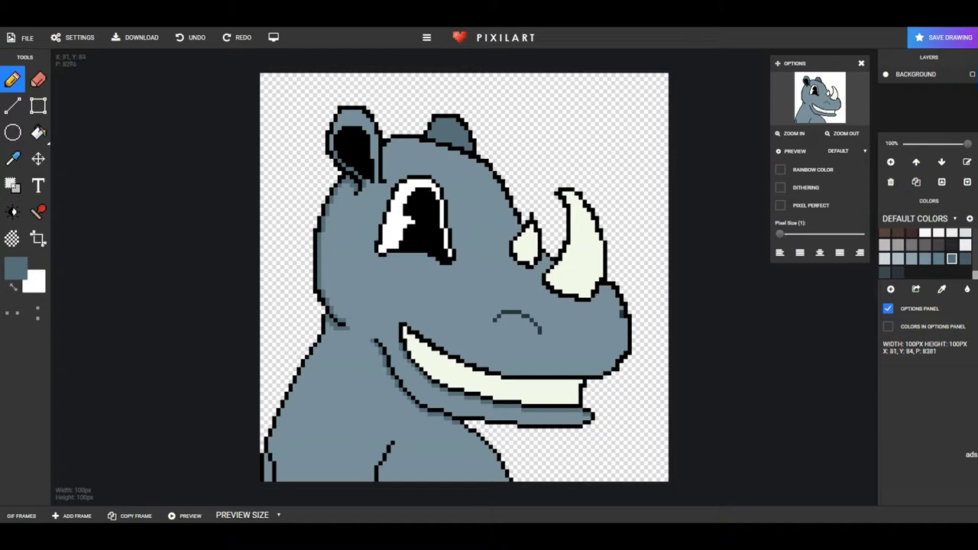
Thin the upper mouth outline by repainting stray pixels with the sampled pale green and skin colour
click(12, 158)
click(419, 359)
click(12, 80)
click(420, 340)
click(410, 333)
click(432, 347)
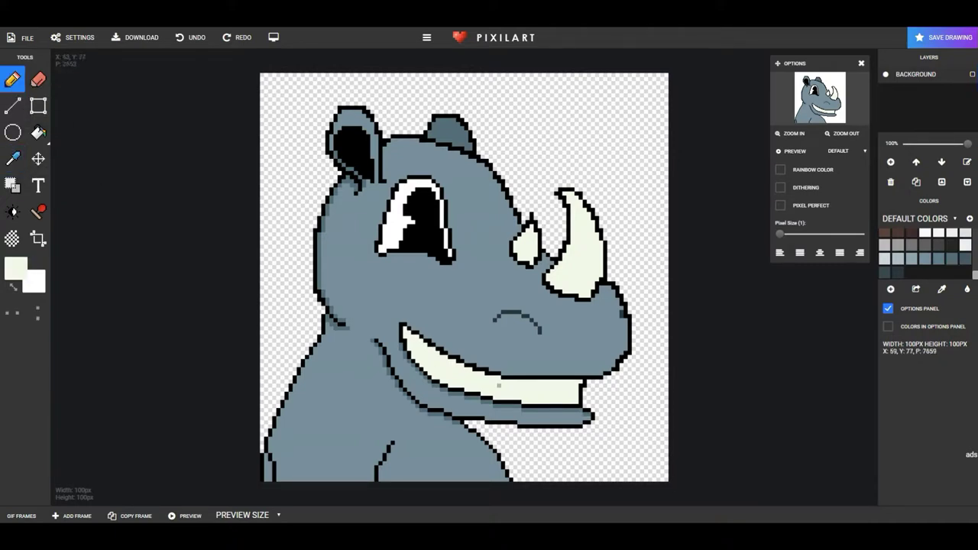
click(474, 369)
click(489, 373)
alt+click(441, 347)
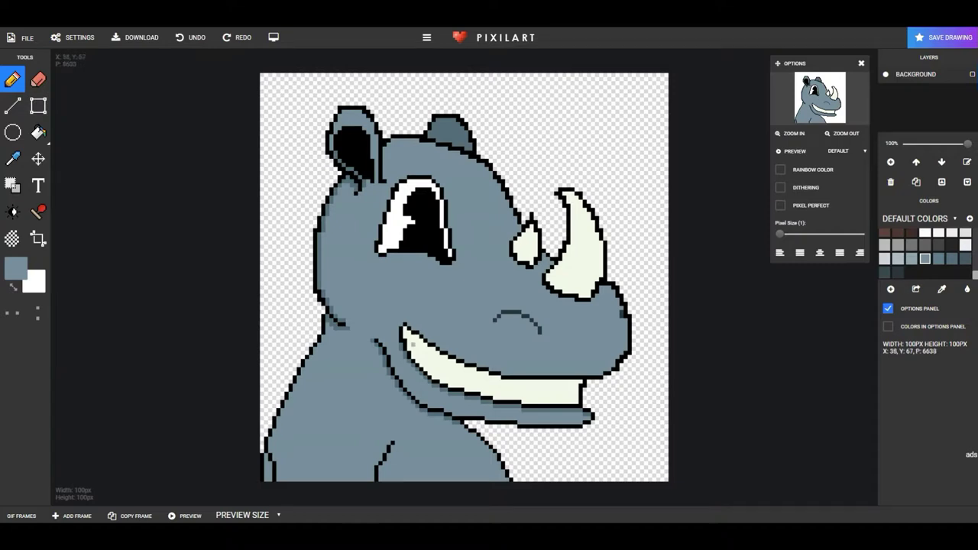
Shade the back outline, the foreleg line and the small area at the body's lower rear with the darker blue-grey
alt+click(330, 327)
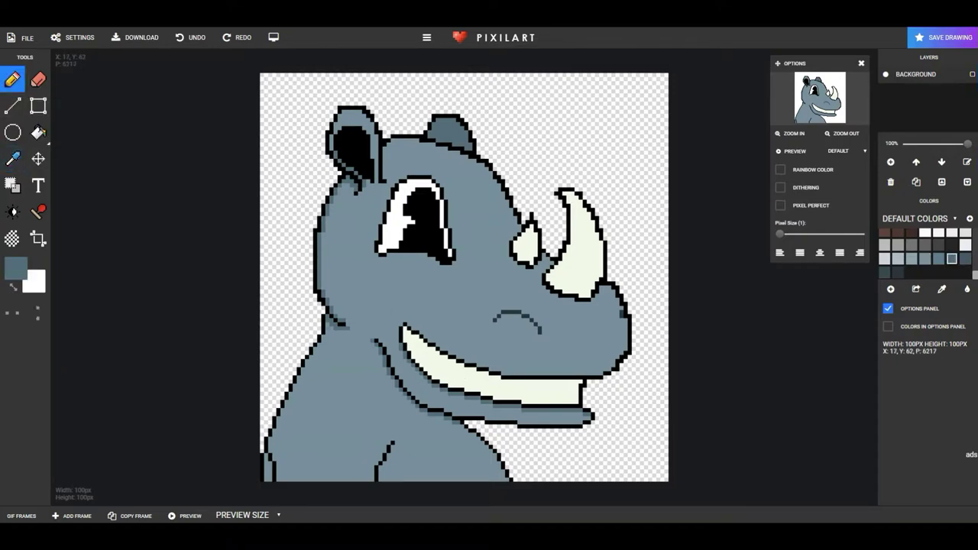
drag(268, 454, 271, 479)
drag(380, 479, 396, 442)
mouse_move(282, 415)
mouse_down()
mouse_move(343, 393)
mouse_move(335, 381)
mouse_move(292, 396)
mouse_move(328, 324)
mouse_up()
click(190, 37)
click(12, 158)
click(323, 381)
click(190, 38)
click(12, 159)
click(266, 450)
key(ctrl+z)
Shade around the bases of both horns and underneath the nostril arc with the darker blue-grey
mouse_move(506, 242)
mouse_down()
mouse_move(514, 261)
mouse_move(536, 269)
mouse_move(555, 296)
mouse_move(589, 304)
mouse_up()
drag(506, 314, 536, 337)
click(37, 80)
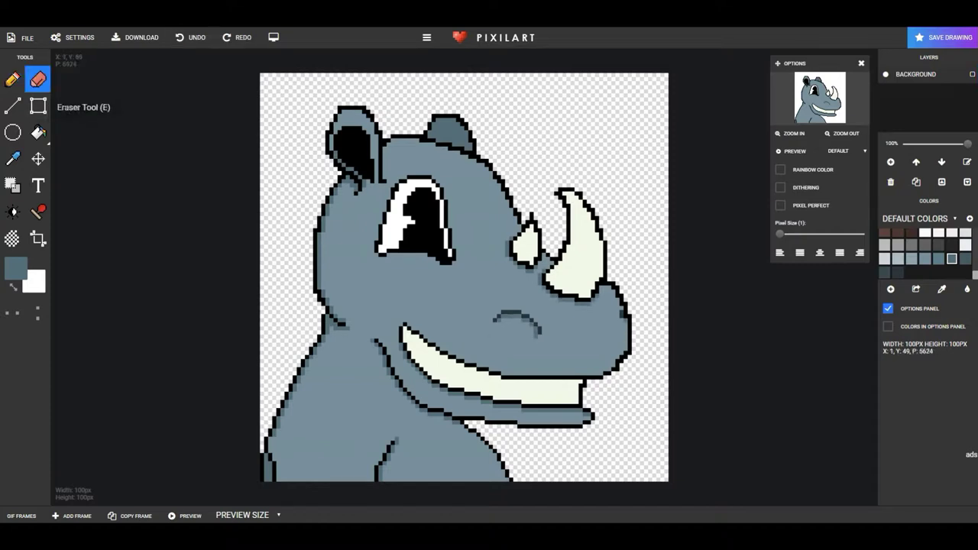
Smooth the snout outline beside the large horn's base using the sampled skin colour and black
click(13, 158)
click(344, 222)
click(12, 79)
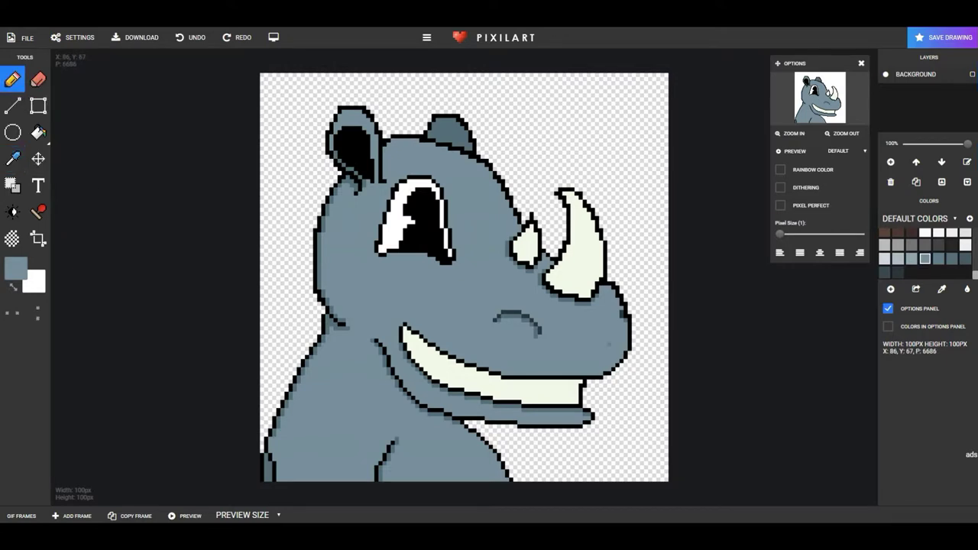
key(i)
click(609, 287)
key(p)
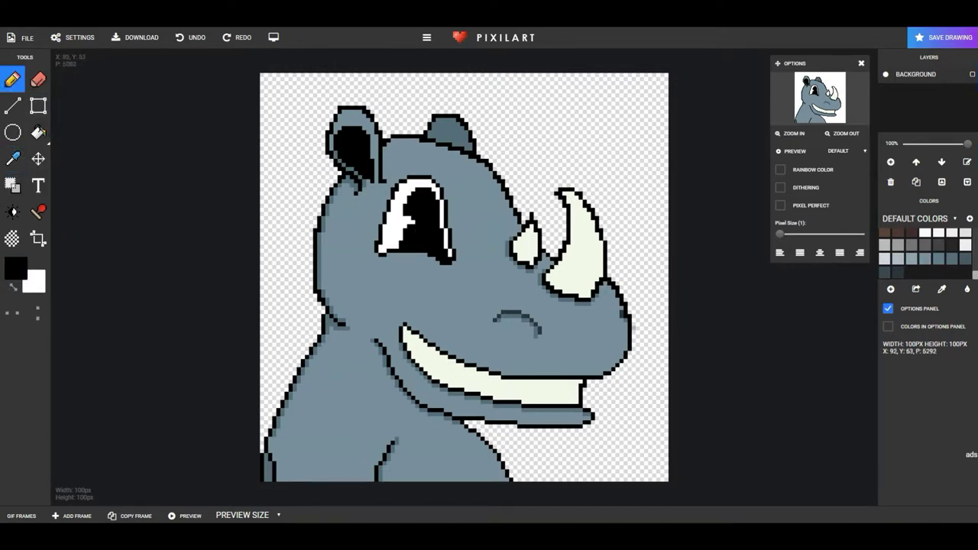
Shade below the eye and along its rear edge with the darker blue-grey
key(i)
click(449, 134)
key(p)
drag(377, 254, 452, 267)
drag(395, 181, 372, 251)
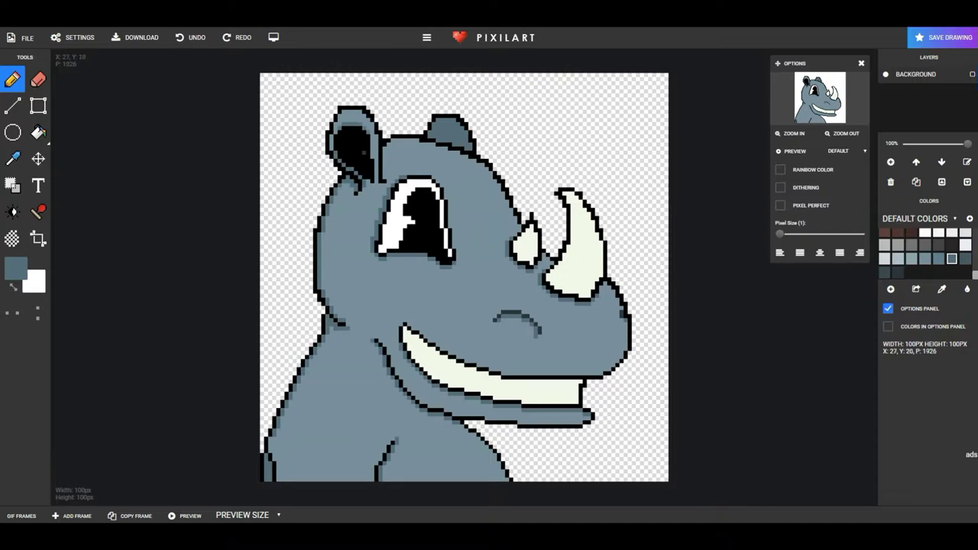
Try a darker shading stroke inside the chest edge and paint over it with the skin colour
drag(482, 459, 494, 479)
key(d)
click(487, 456)
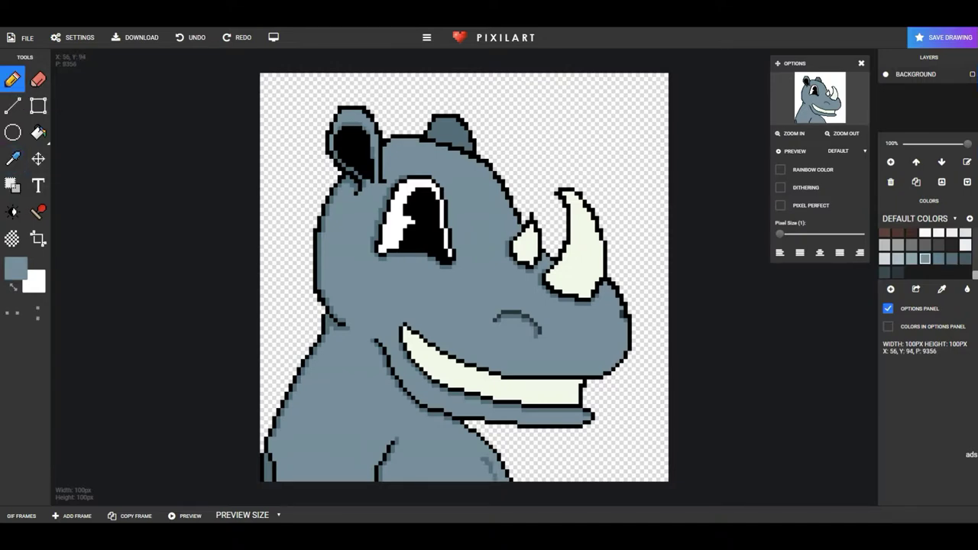
Sketch an upward curved extension of the foreleg line in the darker blue-grey, undoing the misplaced strokes
click(12, 158)
click(401, 441)
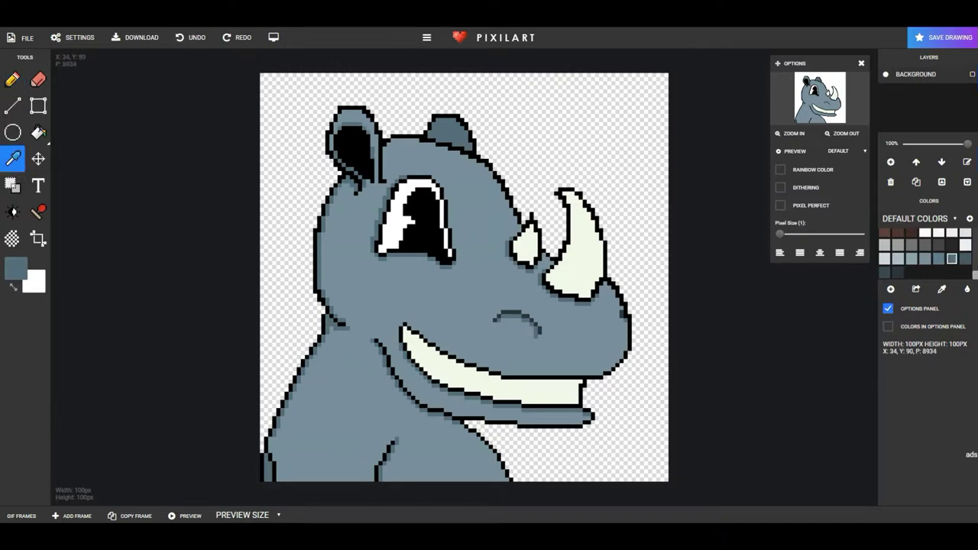
mouse_move(385, 393)
mouse_down()
mouse_move(398, 437)
mouse_move(380, 397)
mouse_move(389, 411)
mouse_up()
click(191, 37)
click(191, 37)
click(12, 159)
click(384, 413)
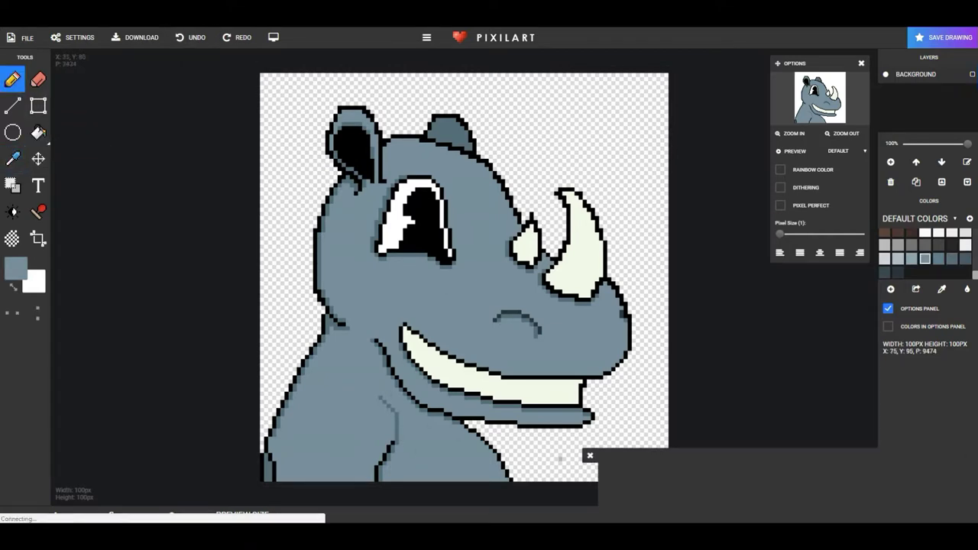
Draw the upper extension of the foreleg line in black, curving up towards the neck
click(13, 158)
click(393, 445)
click(12, 158)
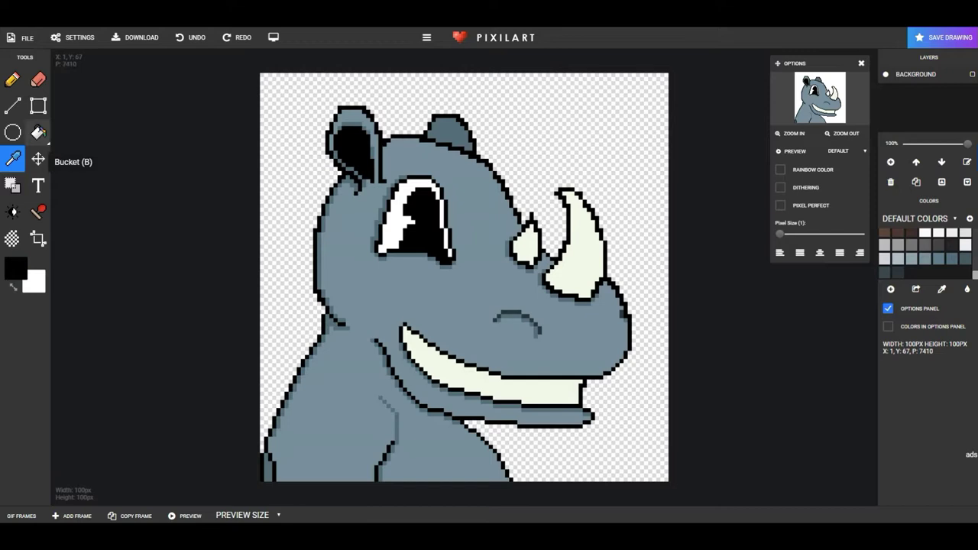
click(394, 445)
drag(394, 441, 383, 400)
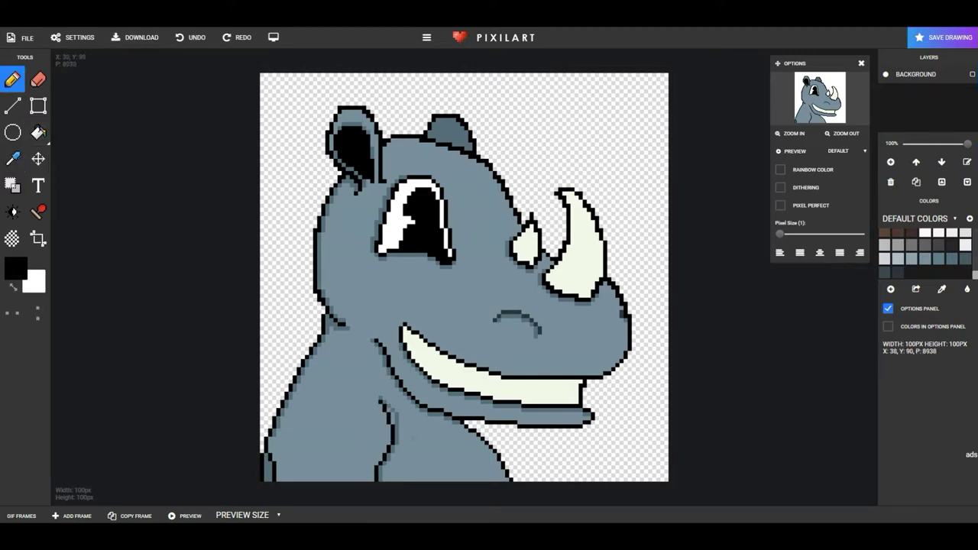
Clean up the shading beside the extended foreleg line with the sampled skin and shadow colours
click(12, 158)
click(430, 446)
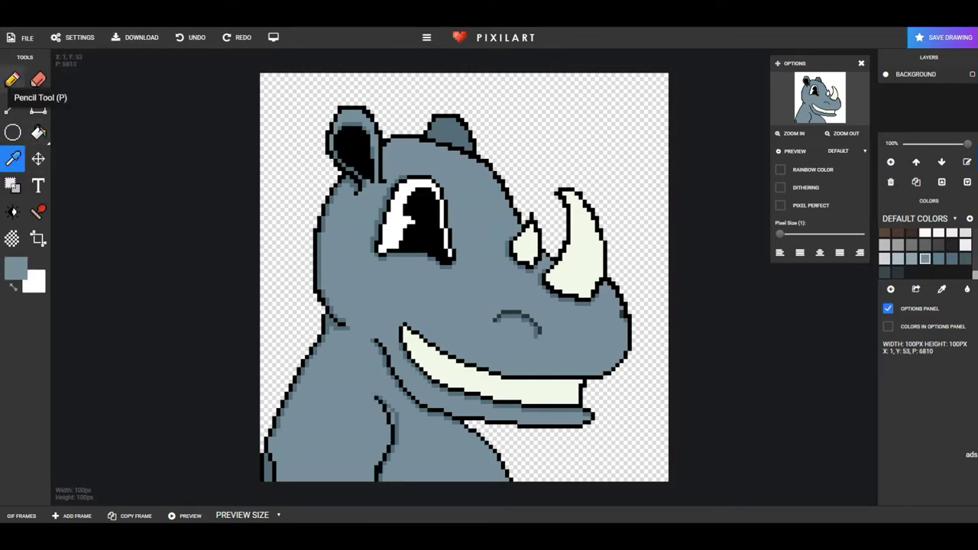
click(12, 79)
click(12, 159)
click(396, 427)
drag(393, 423, 397, 418)
click(12, 158)
click(400, 423)
Redraw the lower back outline as a rounded black shoulder and paint over the old line with skin colour
click(13, 158)
click(266, 443)
click(13, 80)
mouse_move(266, 434)
mouse_down()
mouse_move(286, 388)
mouse_move(282, 422)
mouse_move(271, 430)
mouse_move(286, 389)
mouse_up()
click(13, 158)
click(295, 391)
click(12, 158)
click(288, 405)
Shade along the inside of the rounded shoulder outline with the darker blue-grey
click(12, 158)
click(266, 458)
click(12, 158)
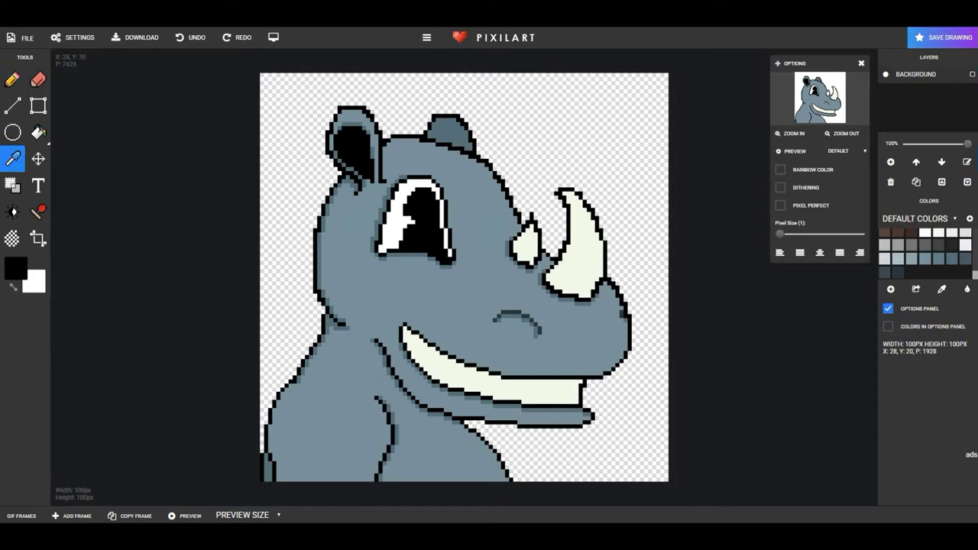
click(294, 386)
mouse_move(275, 460)
mouse_down()
mouse_move(270, 427)
mouse_move(296, 386)
mouse_up()
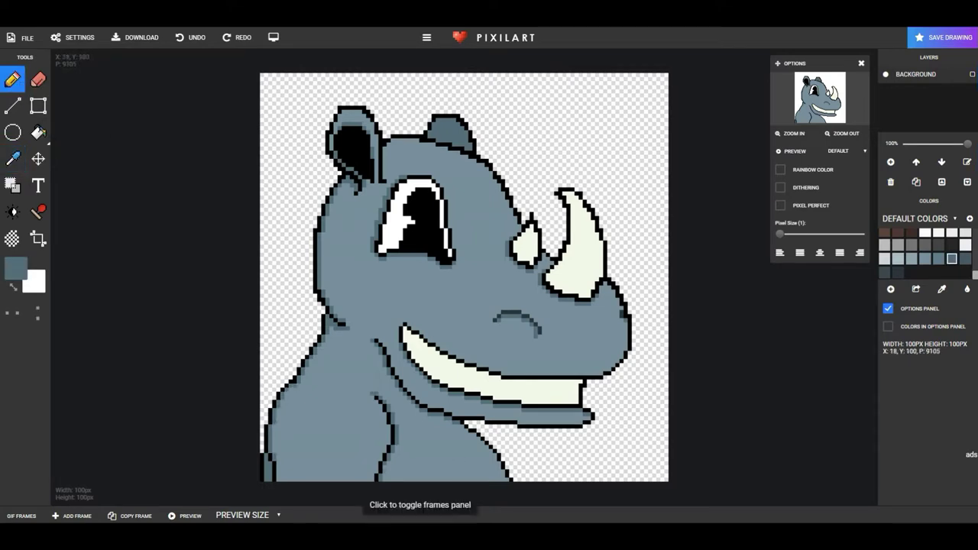
Blend the shading inside the near ear, back of the head and shoulder with an intermediate blue-grey
click(938, 259)
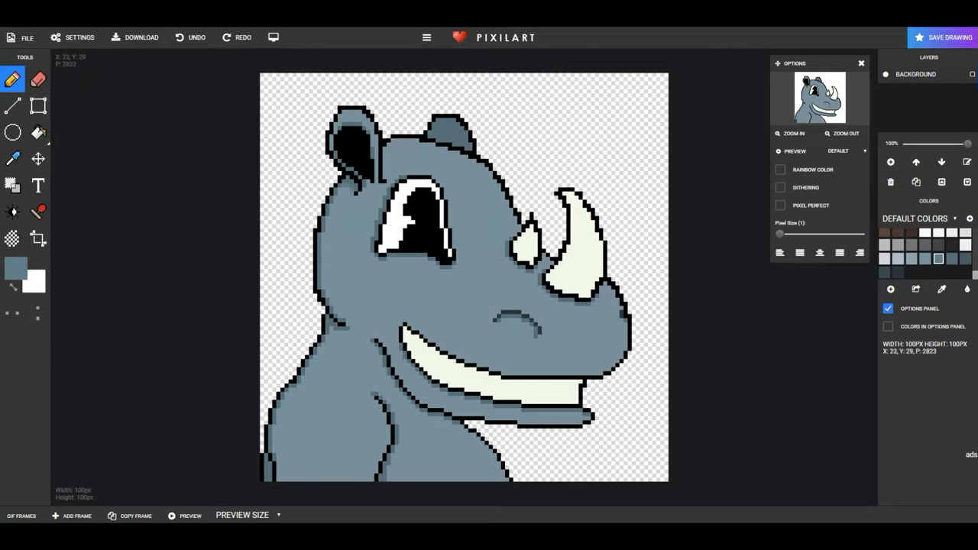
mouse_move(339, 130)
mouse_down()
mouse_move(364, 121)
mouse_move(377, 182)
mouse_move(328, 233)
mouse_move(325, 291)
mouse_move(352, 329)
mouse_move(330, 341)
mouse_up()
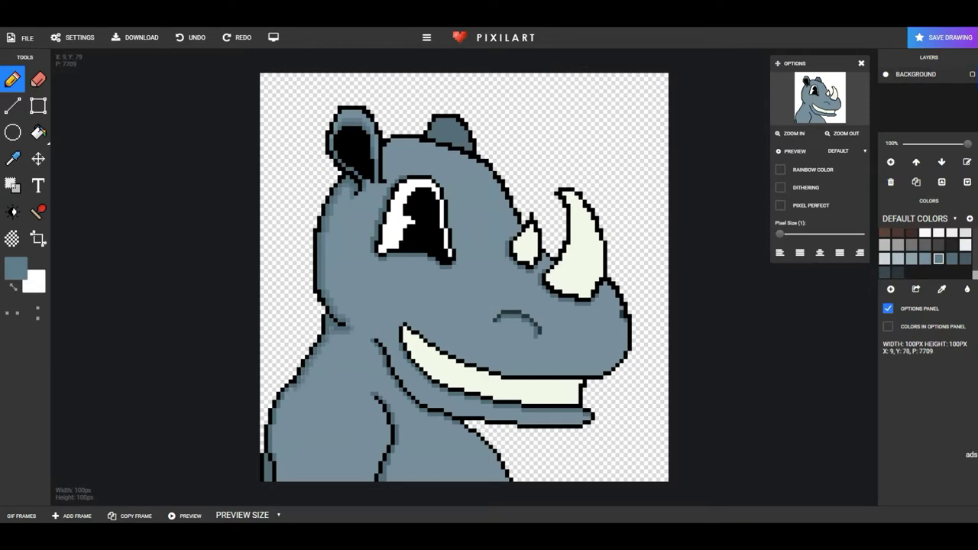
drag(278, 409, 278, 423)
drag(278, 467, 275, 426)
click(195, 38)
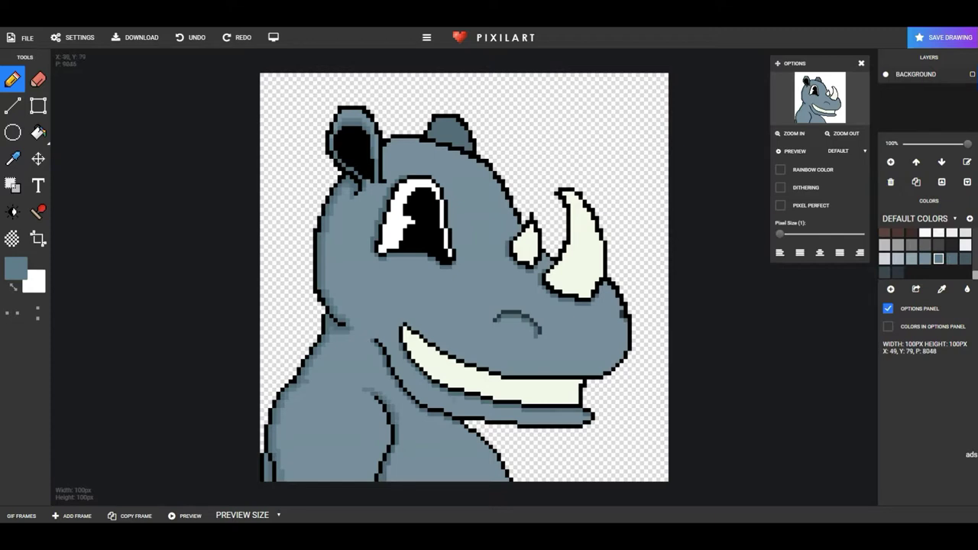
Blend the shading along the foreleg line, neck, jaw and lower lip with the intermediate blue-grey
drag(401, 425, 390, 482)
drag(462, 430, 408, 414)
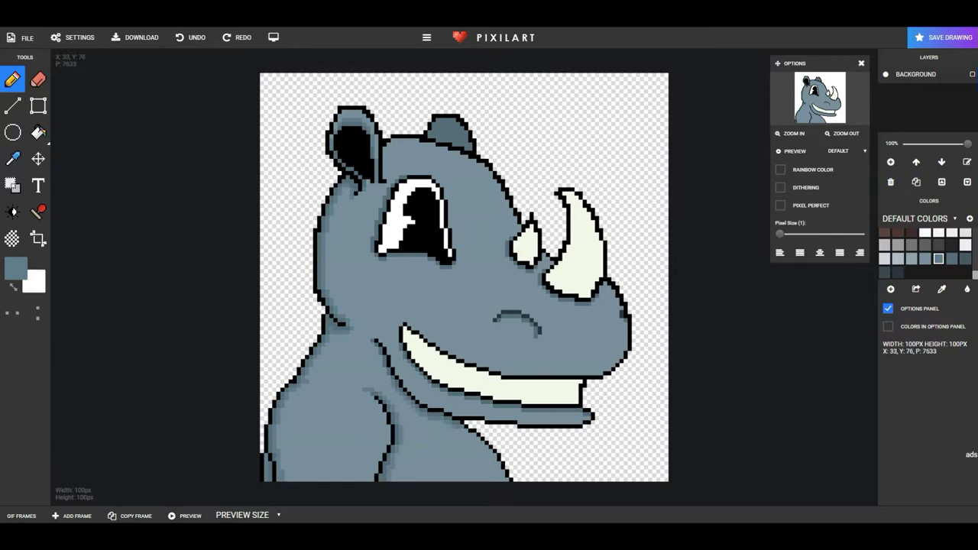
drag(385, 370, 380, 349)
drag(445, 396, 583, 420)
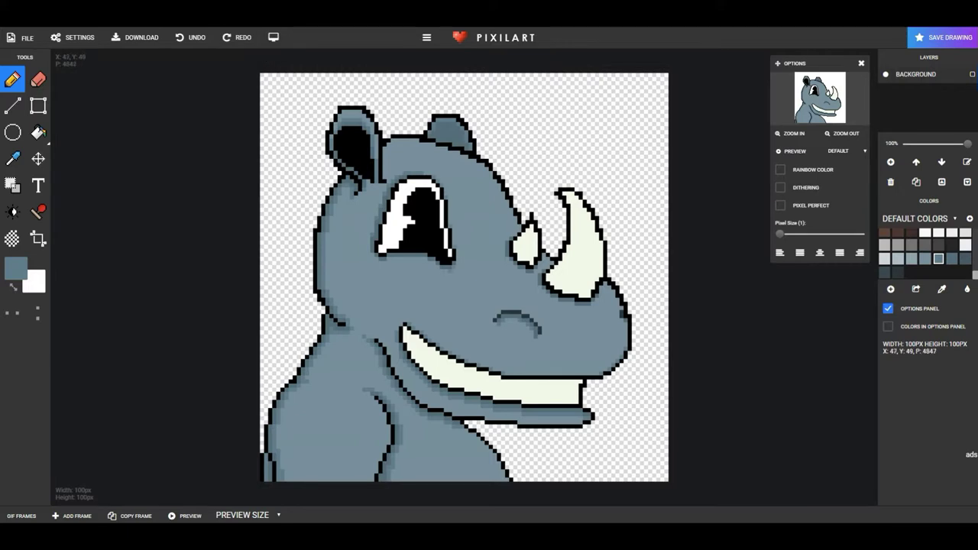
Blend the shading around the eye and add a stroke inside the chest edge with the intermediate blue-grey
drag(424, 259, 380, 262)
key(o)
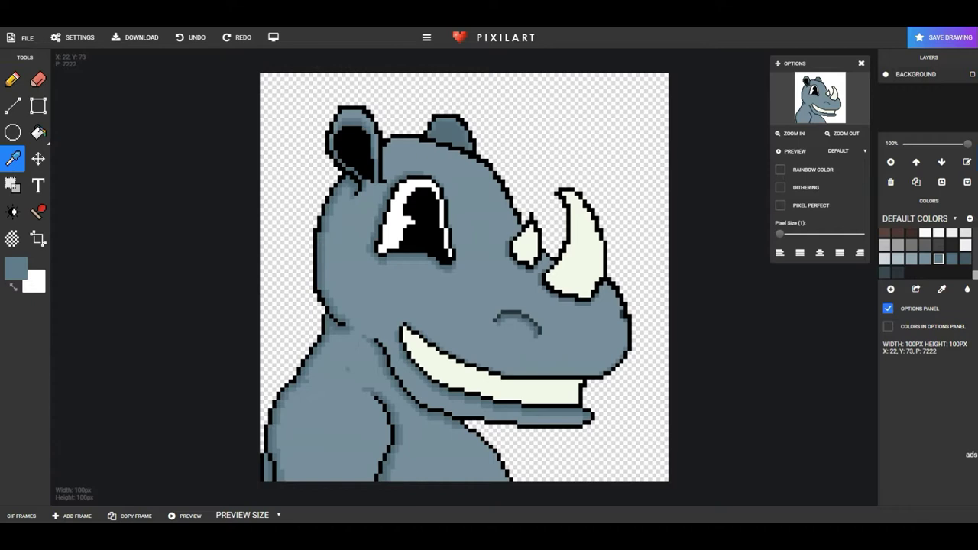
click(336, 341)
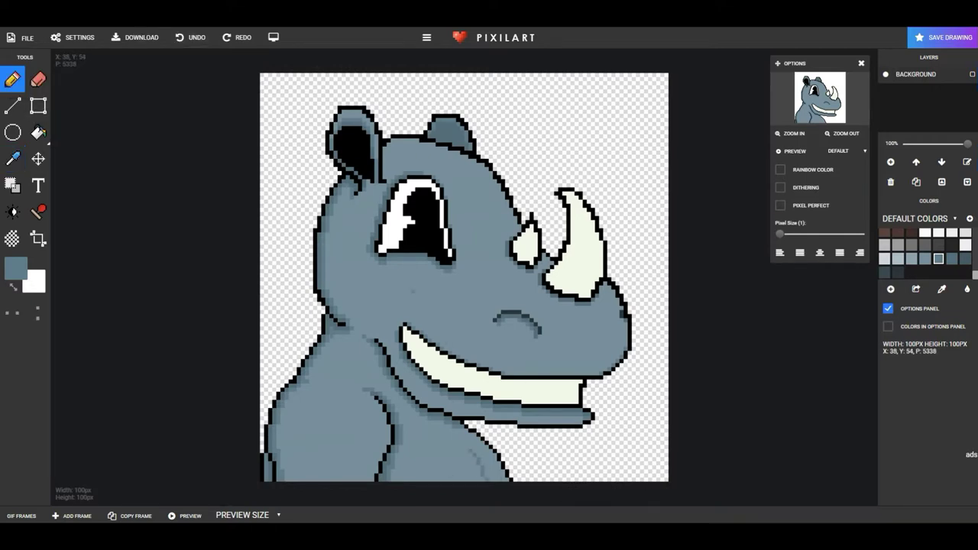
Draw a curved black cheek line above the corner of the mouth, undoing the first blue-grey attempt
mouse_move(433, 305)
mouse_down()
mouse_move(365, 308)
mouse_move(376, 331)
mouse_up()
click(191, 37)
click(13, 159)
click(324, 201)
mouse_move(436, 314)
mouse_down()
mouse_move(406, 293)
mouse_move(383, 301)
mouse_move(377, 322)
mouse_up()
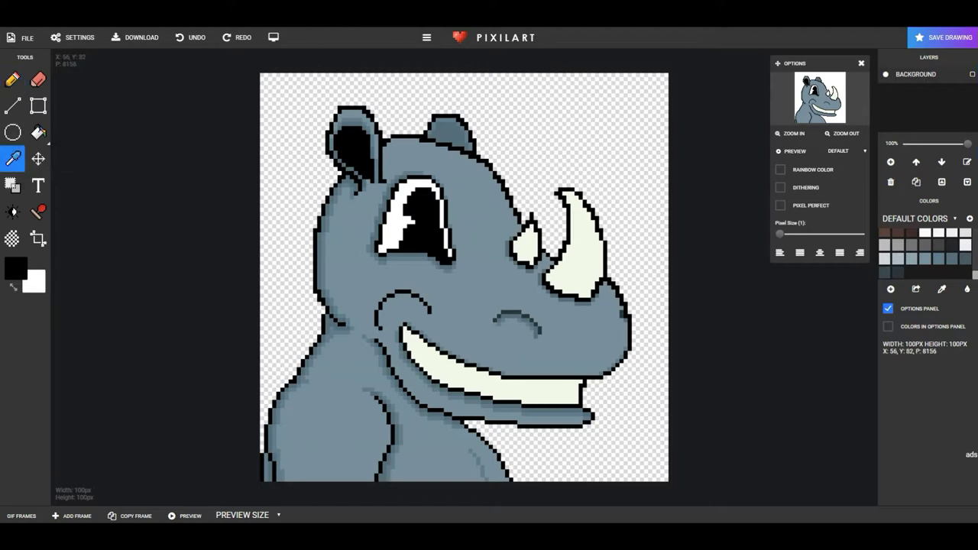
Shade along the cheek line and colour the area beneath the nostril arc with the intermediate blue-grey
alt+click(396, 325)
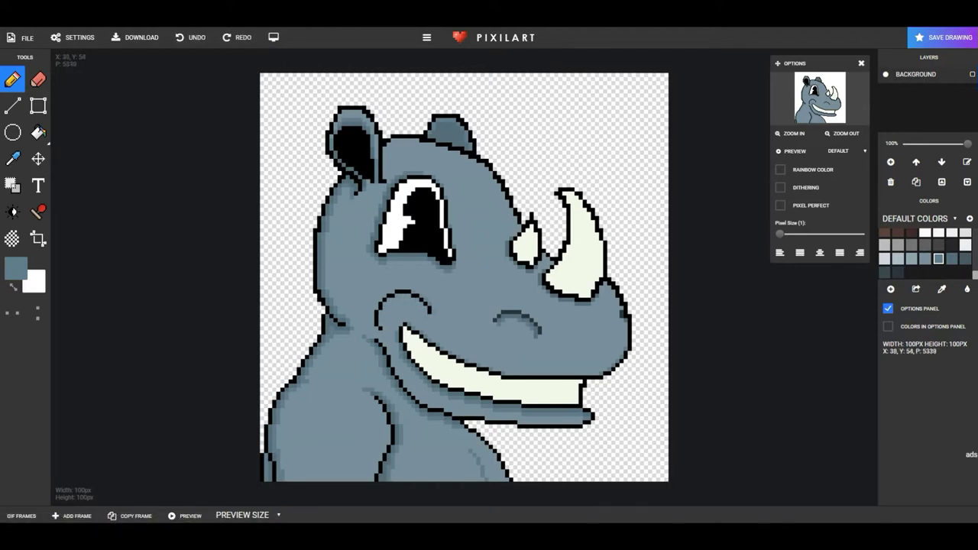
drag(377, 306, 372, 324)
mouse_move(531, 337)
mouse_down()
mouse_move(515, 334)
mouse_move(527, 338)
mouse_up()
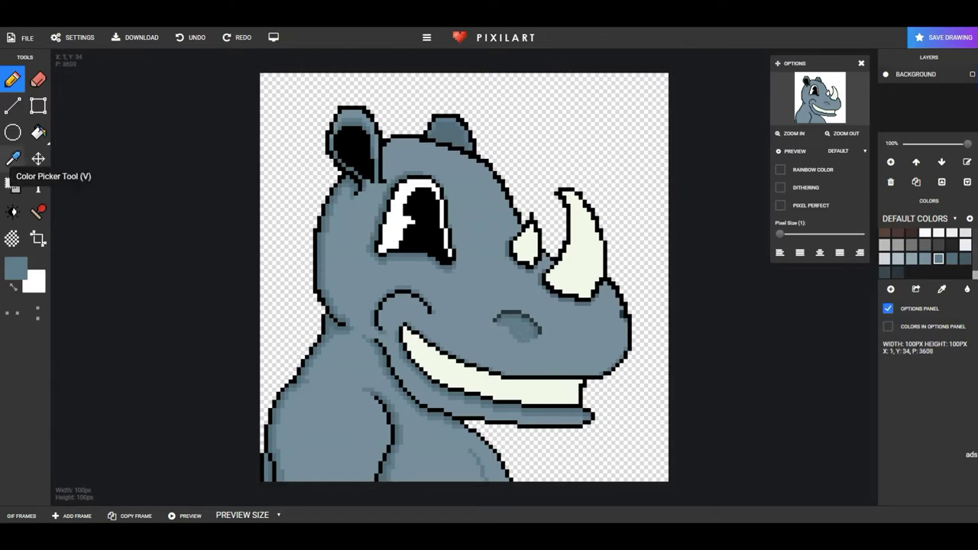
Outline the nostril's tip and lower edge in black to close its shape
click(12, 159)
click(517, 351)
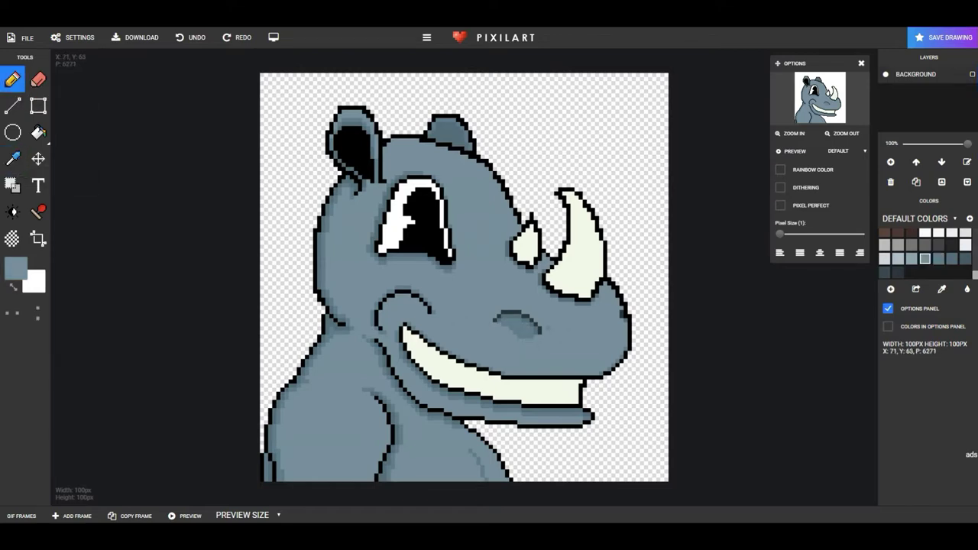
click(12, 158)
click(405, 292)
mouse_move(495, 319)
mouse_down()
mouse_move(506, 312)
mouse_move(538, 327)
mouse_move(536, 337)
mouse_move(489, 325)
mouse_move(528, 328)
mouse_up()
Fill the nostril with the dark blue-grey of the back ear and shade its upper edge with the intermediate blue-grey
click(12, 159)
click(447, 134)
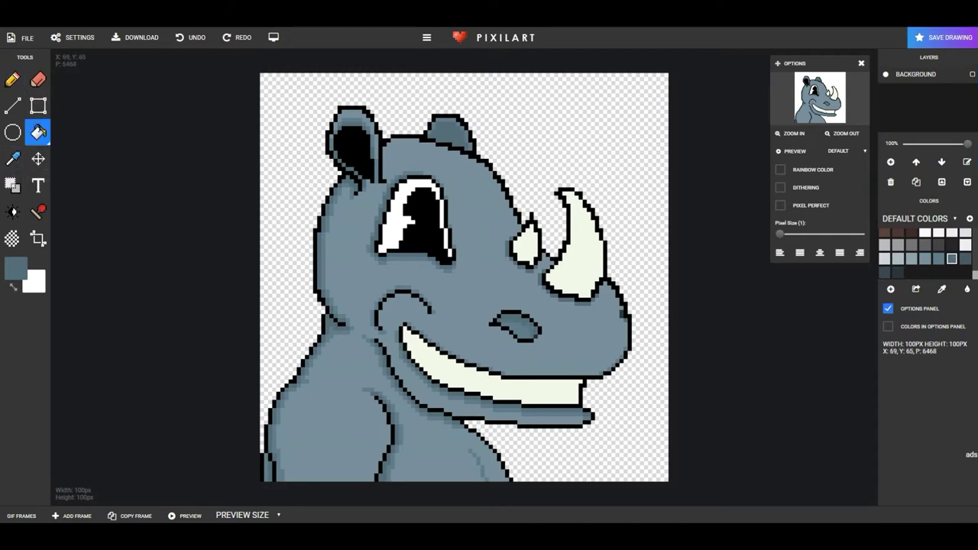
alt+click(516, 324)
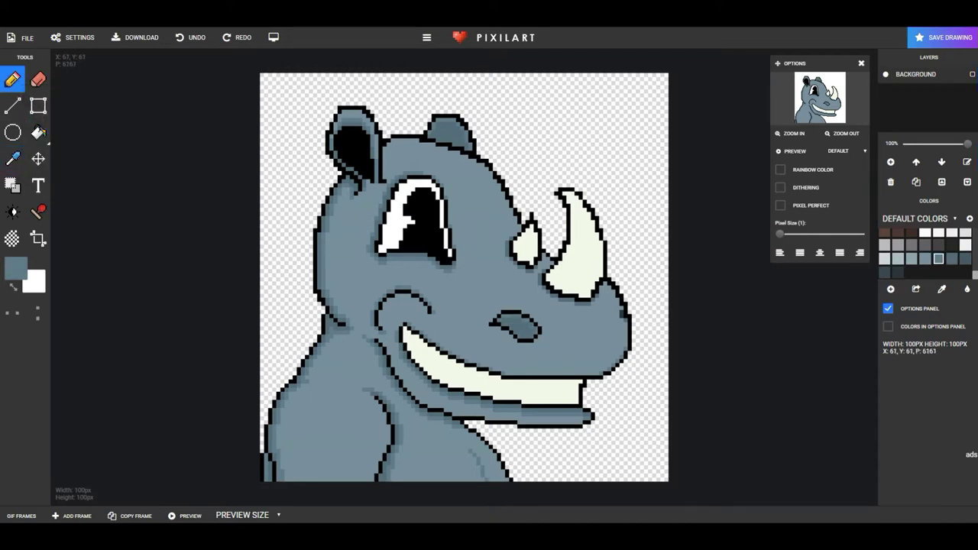
drag(504, 321, 524, 322)
alt+click(342, 192)
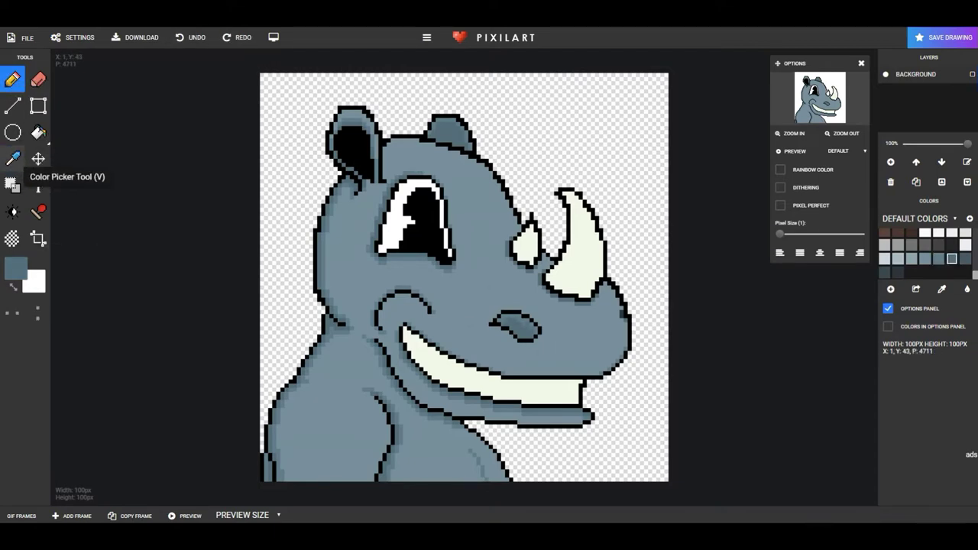
Mix a muted purple and paint a small blush patch inside the cheek line, undoing the excess strokes
scroll(938, 244, up, 6)
scroll(938, 245, down, 1)
click(911, 232)
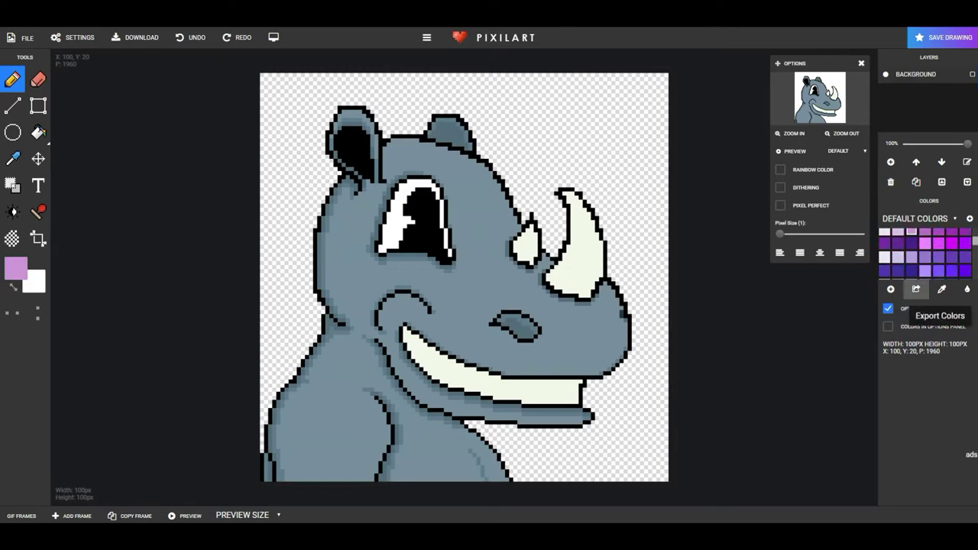
click(890, 289)
drag(727, 317, 719, 334)
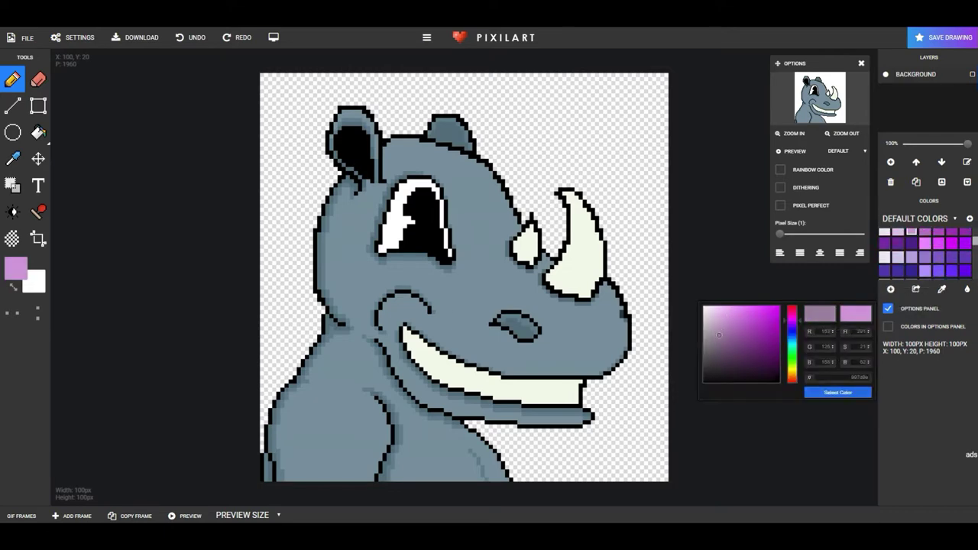
click(837, 392)
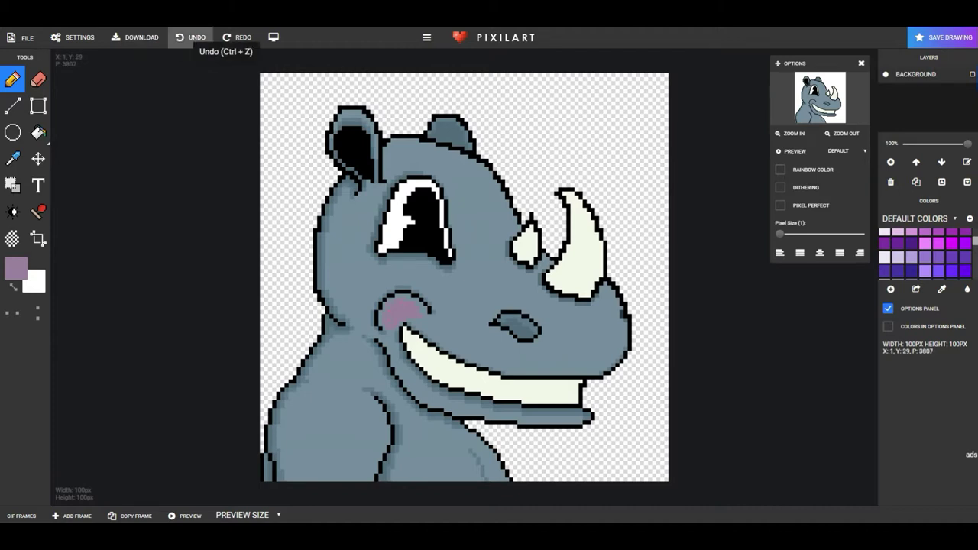
click(191, 37)
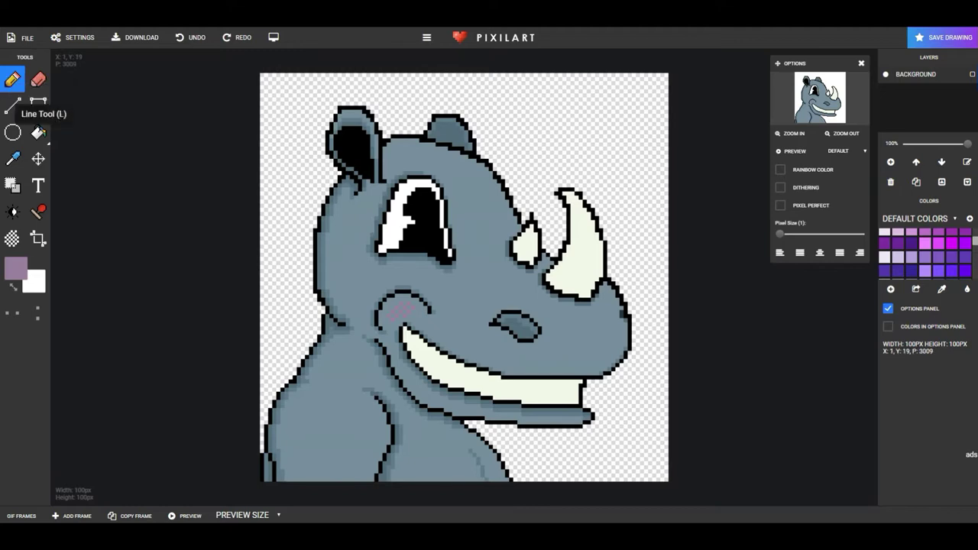
Add a round white highlight in the upper pupil and a smaller white reflection near its lower edge
click(12, 158)
click(397, 226)
click(422, 206)
mouse_move(418, 242)
mouse_down()
mouse_move(430, 237)
mouse_move(421, 197)
mouse_move(434, 237)
mouse_move(433, 227)
mouse_up()
click(422, 243)
Mix a light grey, try shading the eye with it, and undo the strokes
click(891, 289)
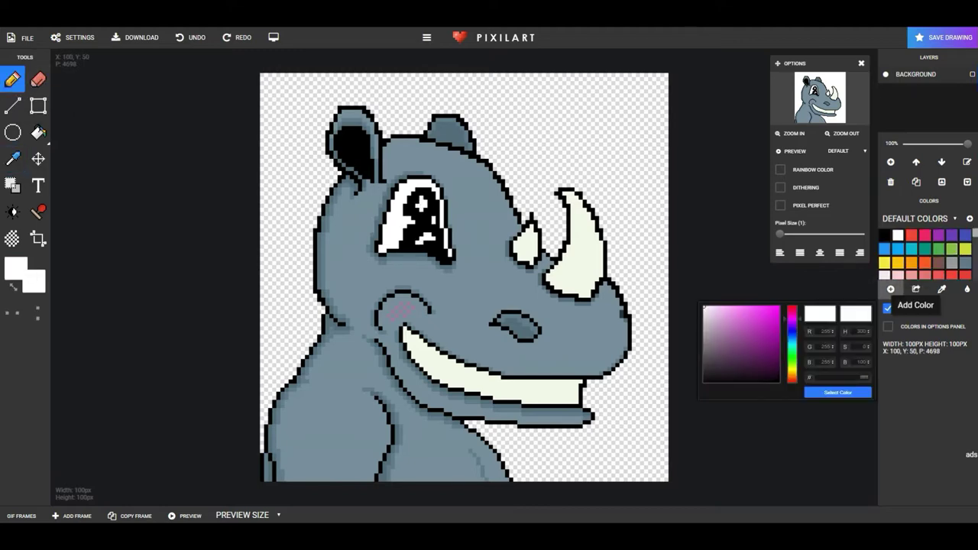
click(705, 317)
click(838, 392)
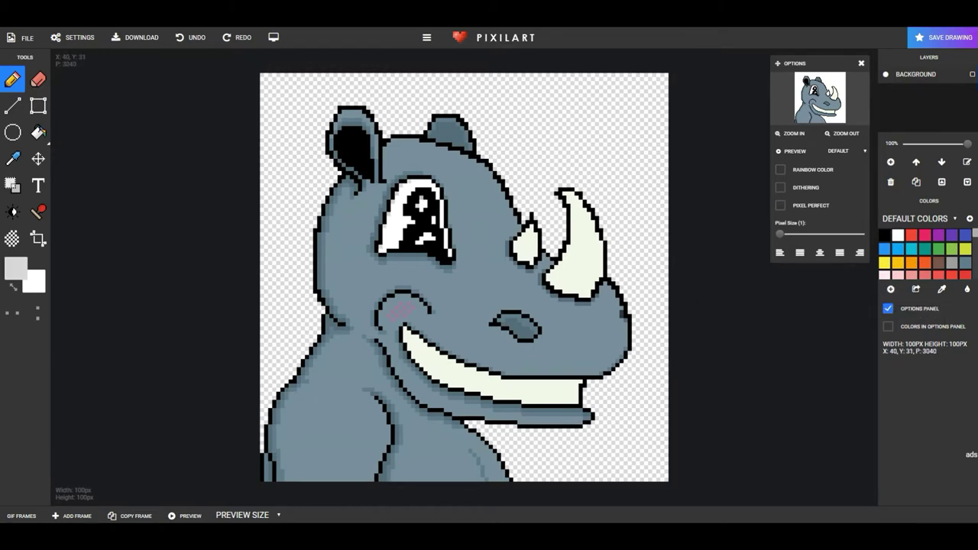
mouse_move(424, 199)
mouse_down()
mouse_move(430, 236)
mouse_move(417, 242)
mouse_move(434, 217)
mouse_move(433, 229)
mouse_up()
click(197, 38)
click(196, 38)
click(197, 38)
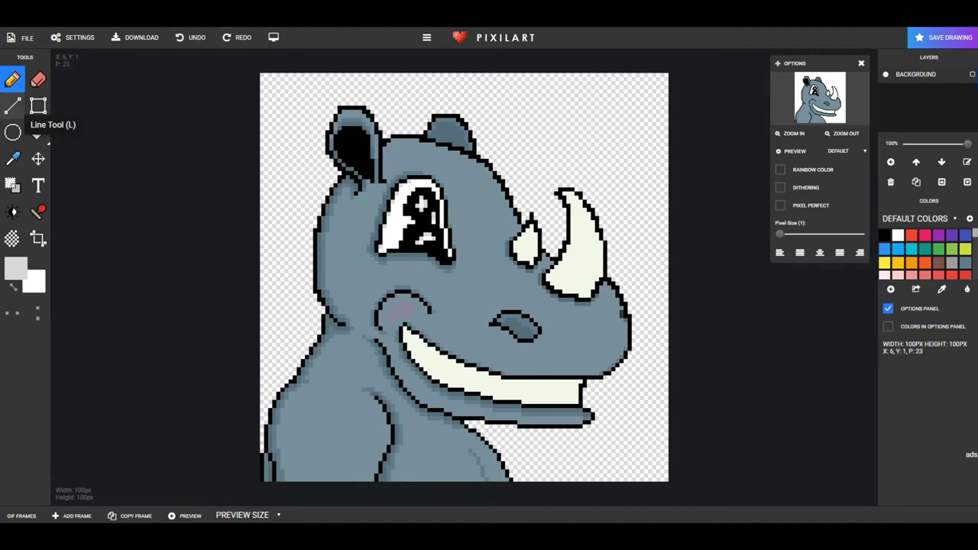
Touch up the eye highlights with the light greys, undoing a misplaced stroke
scroll(901, 272, down, 5)
click(938, 272)
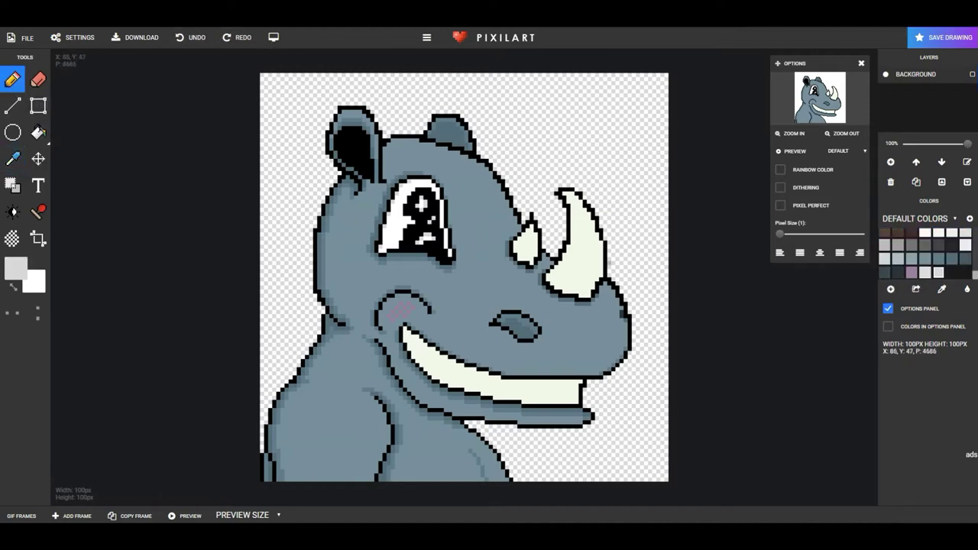
click(196, 37)
click(429, 219)
click(924, 272)
Extend the cheek blush with the muted purple and undo the stray pixel near the mouth corner
alt+click(396, 308)
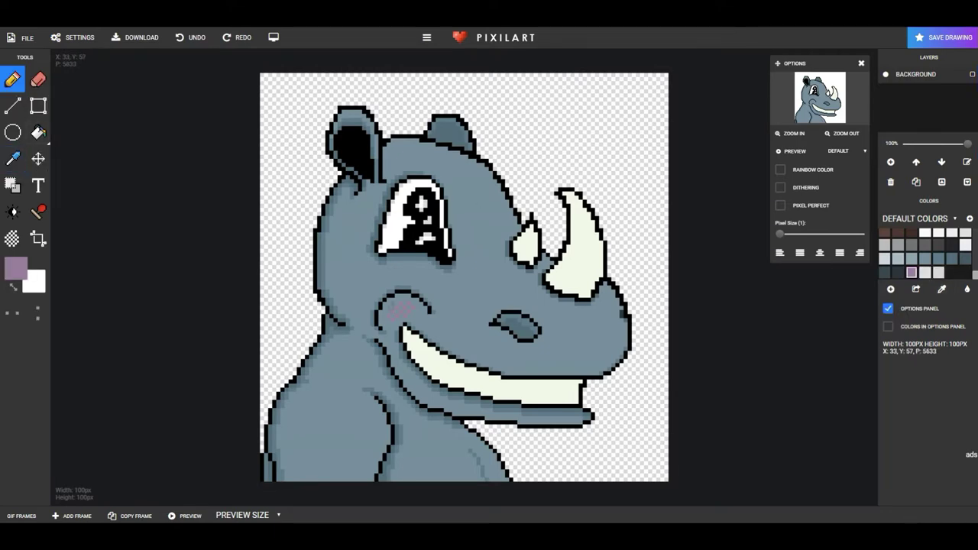
click(405, 328)
click(197, 37)
Thicken the black outline at the front of the snout and touch up the area behind the horn with the base blue-grey
click(13, 158)
click(353, 149)
drag(621, 312, 625, 320)
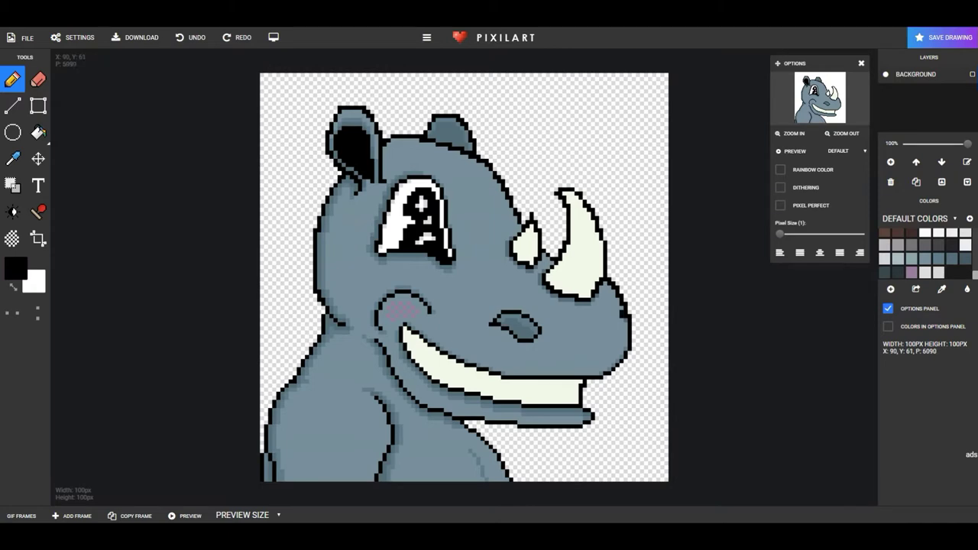
click(13, 158)
click(588, 313)
click(12, 80)
drag(610, 284, 617, 296)
Shade beneath the outline along the top of the head with the intermediate blue-grey
click(13, 158)
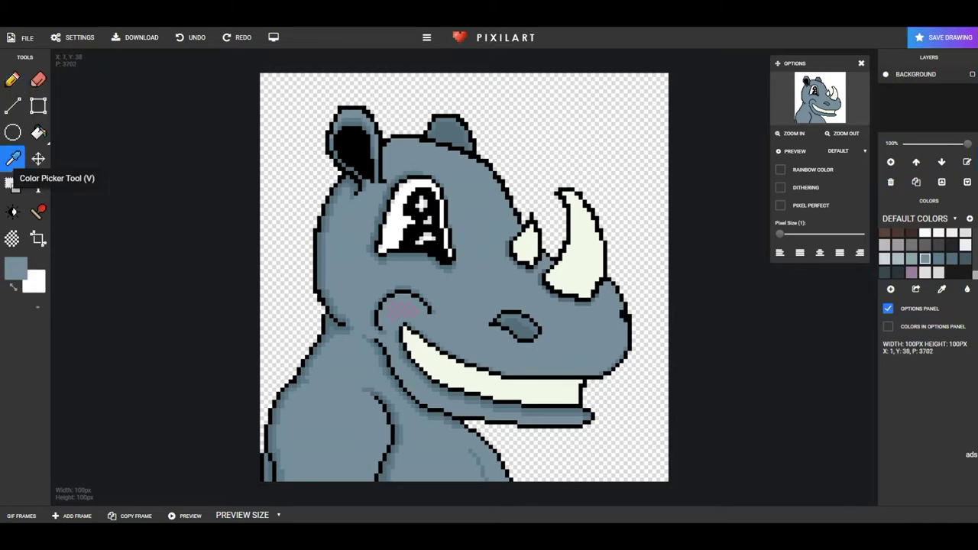
click(374, 141)
drag(394, 140, 468, 158)
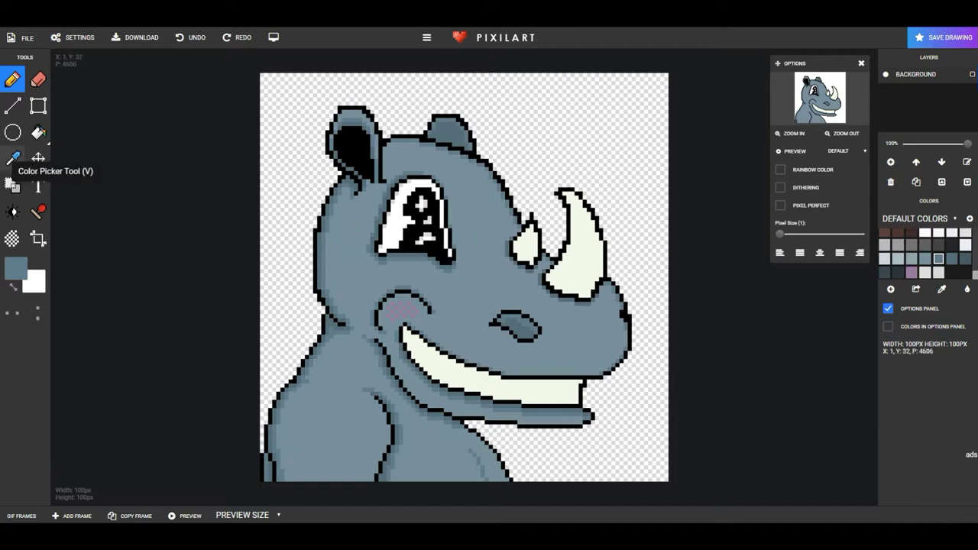
Mix a very dark grey (#171717) from the outline black and paint the inside of the front ear with it
key(v)
click(473, 145)
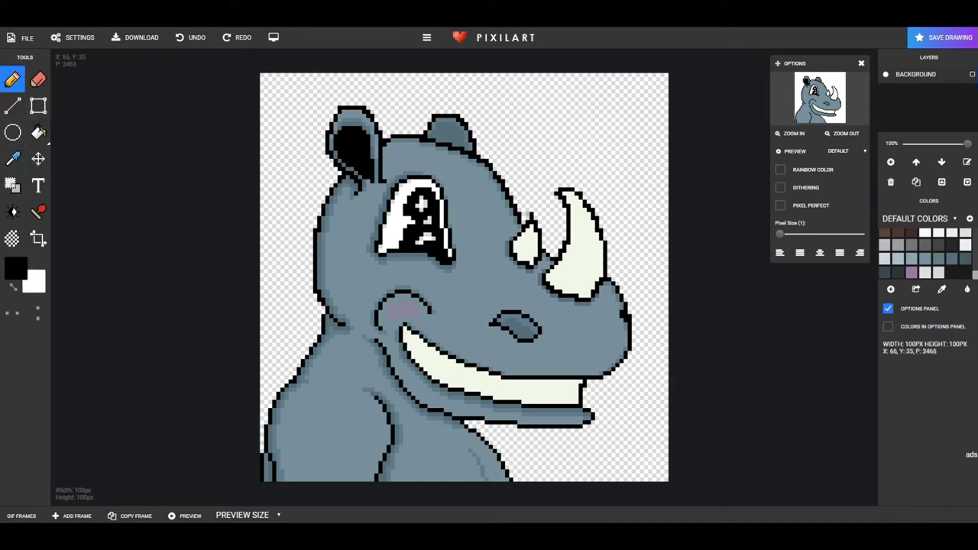
click(891, 289)
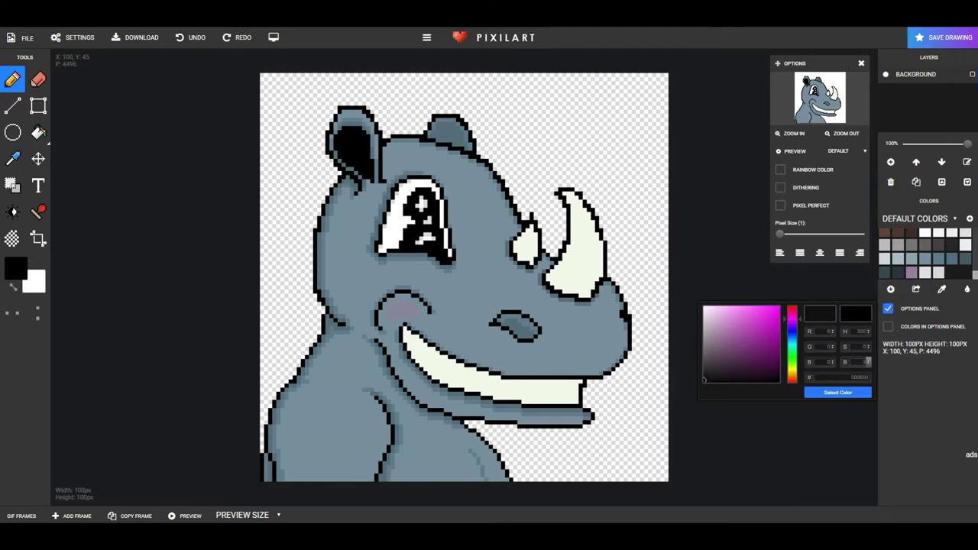
drag(866, 362, 866, 371)
click(838, 393)
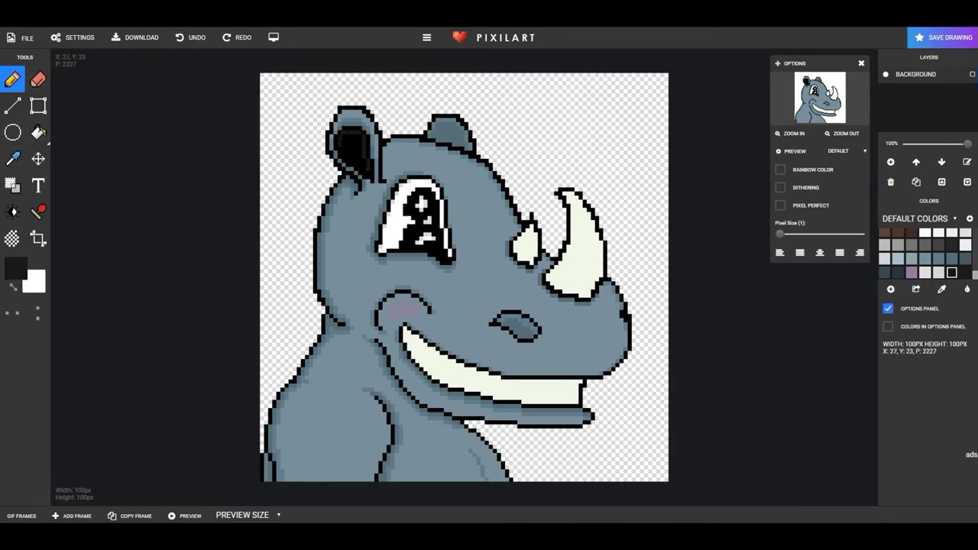
mouse_move(350, 151)
mouse_down()
mouse_move(359, 137)
mouse_move(348, 137)
mouse_up()
Mix a slightly lighter dark grey, try it as a highlight inside the front ear, and undo the ear strokes
click(891, 289)
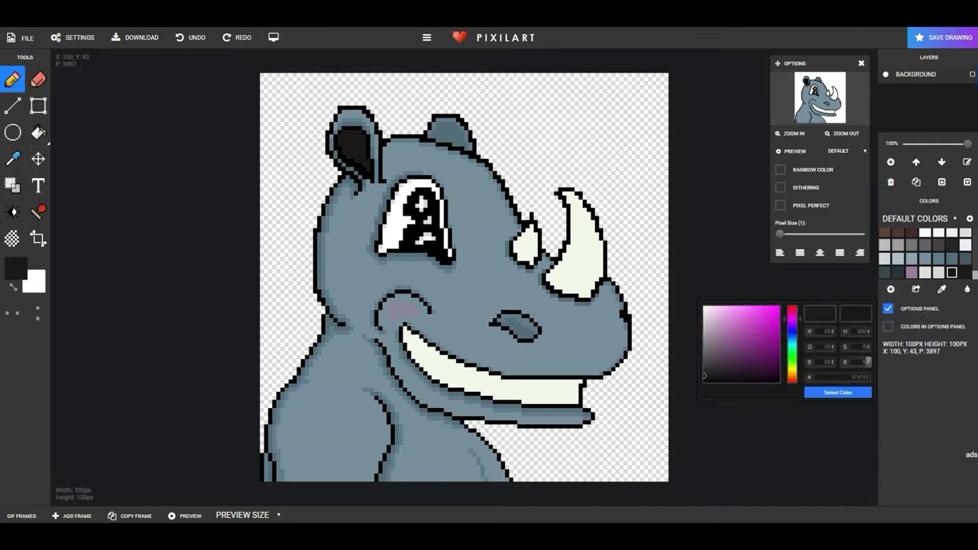
click(838, 391)
mouse_move(347, 149)
mouse_down()
mouse_move(358, 153)
mouse_move(359, 137)
mouse_move(348, 145)
mouse_up()
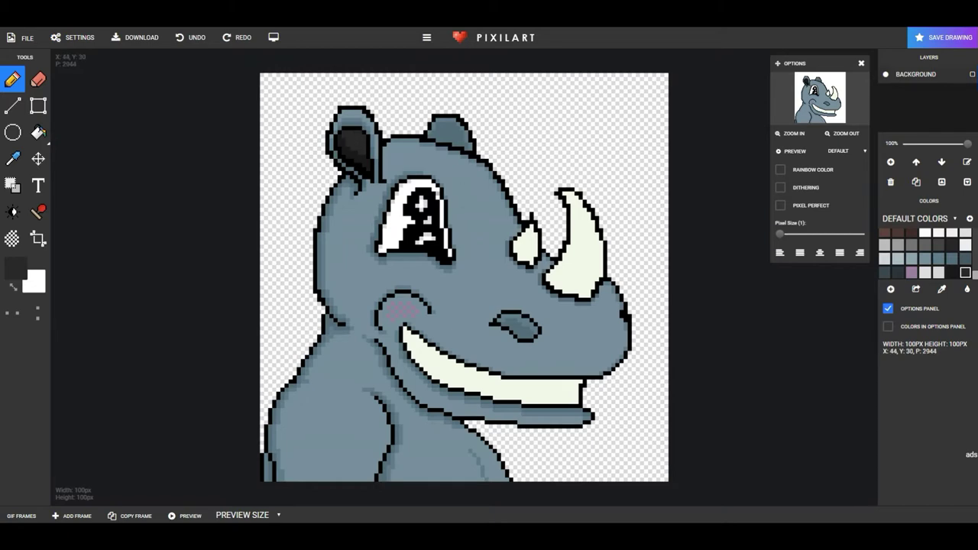
click(191, 38)
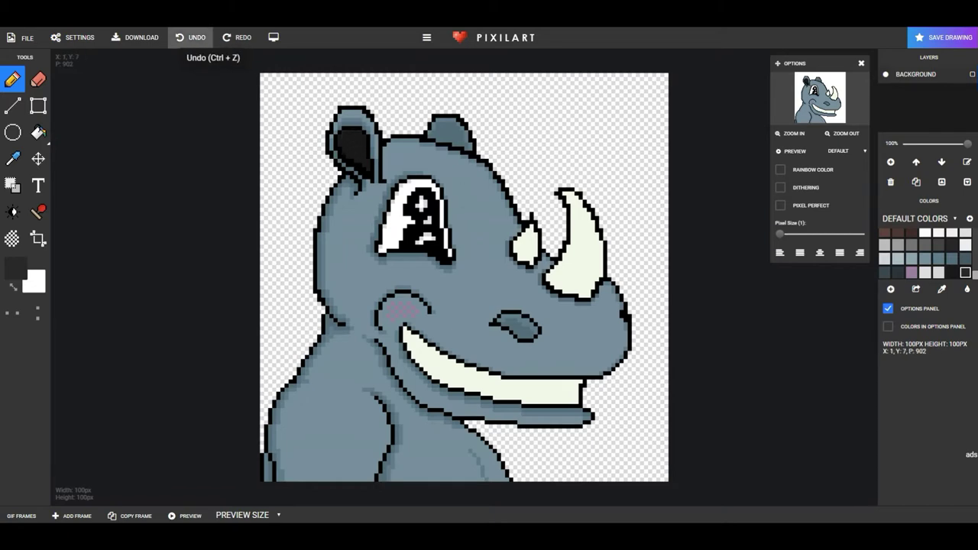
click(191, 37)
click(191, 38)
Repaint the centre of the front ear's interior with the dark greys, leaving a black shadow around its upper edge
click(951, 273)
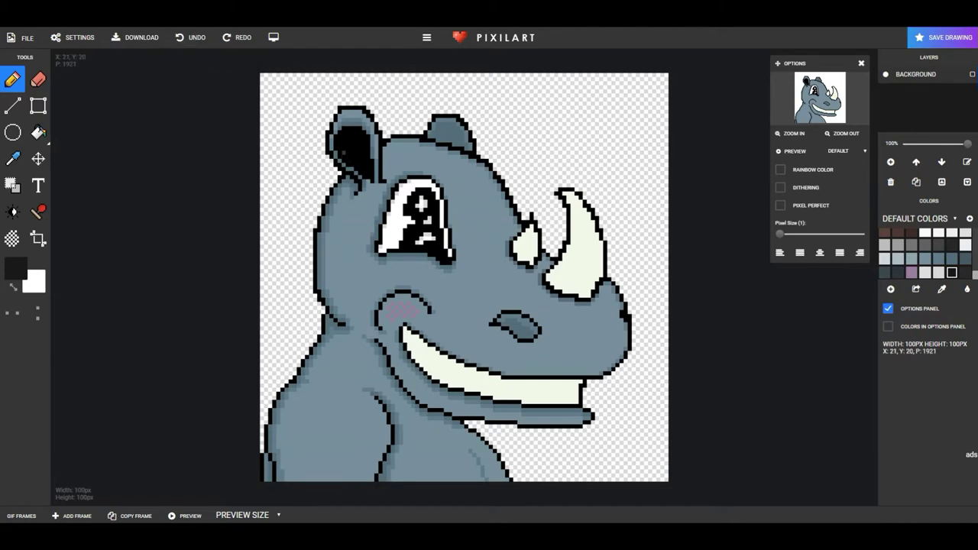
mouse_move(343, 149)
mouse_down()
mouse_move(369, 173)
mouse_move(348, 132)
mouse_move(367, 161)
mouse_move(352, 152)
mouse_up()
click(13, 158)
click(359, 165)
click(192, 37)
key(b)
click(364, 168)
click(951, 272)
click(13, 80)
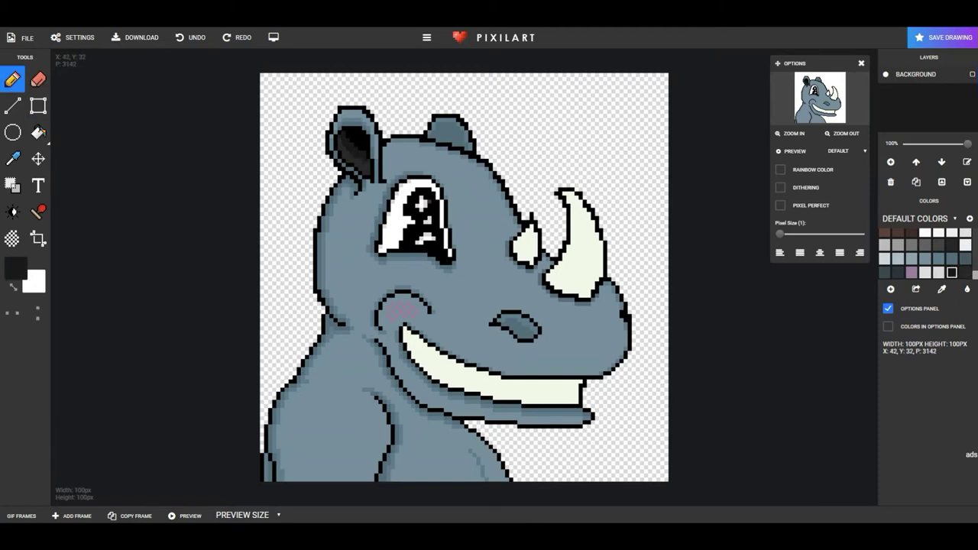
Refine the shading gradient inside the front ear by retouching it with black and the very dark grey
key(o)
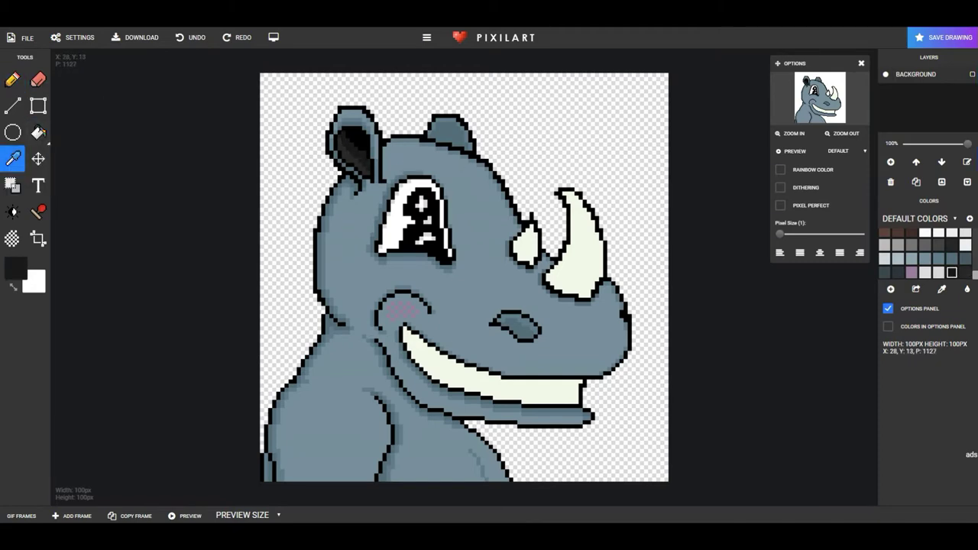
click(366, 136)
drag(363, 152, 371, 163)
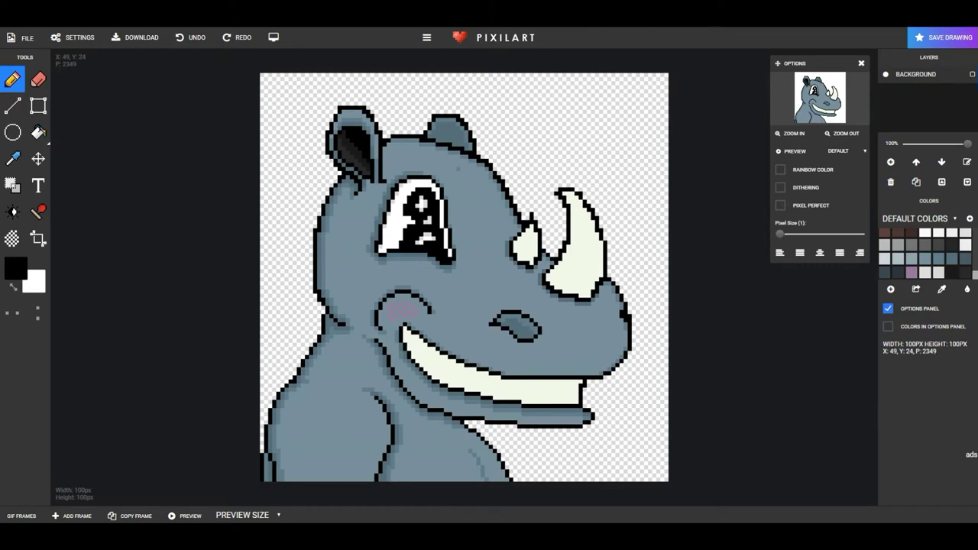
drag(356, 149, 367, 161)
click(13, 158)
click(355, 153)
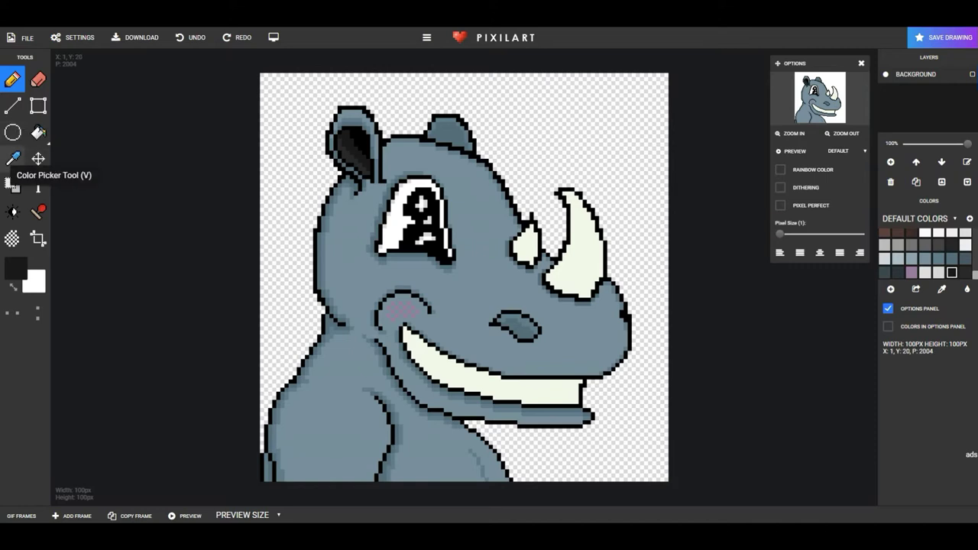
click(13, 158)
click(364, 160)
click(13, 158)
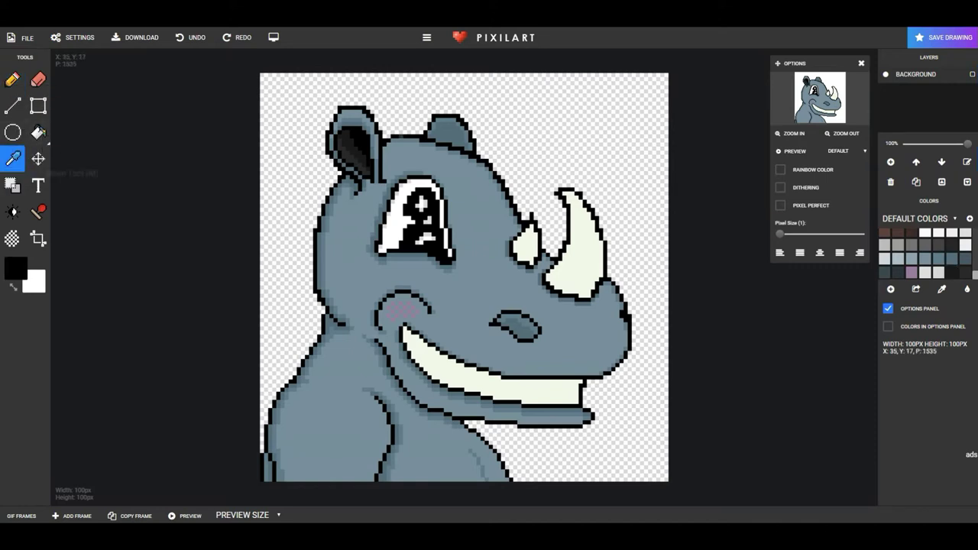
click(363, 168)
Mix progressively darker greyish creams from the horn colour and shade the rear edges of both horns
key(o)
click(565, 268)
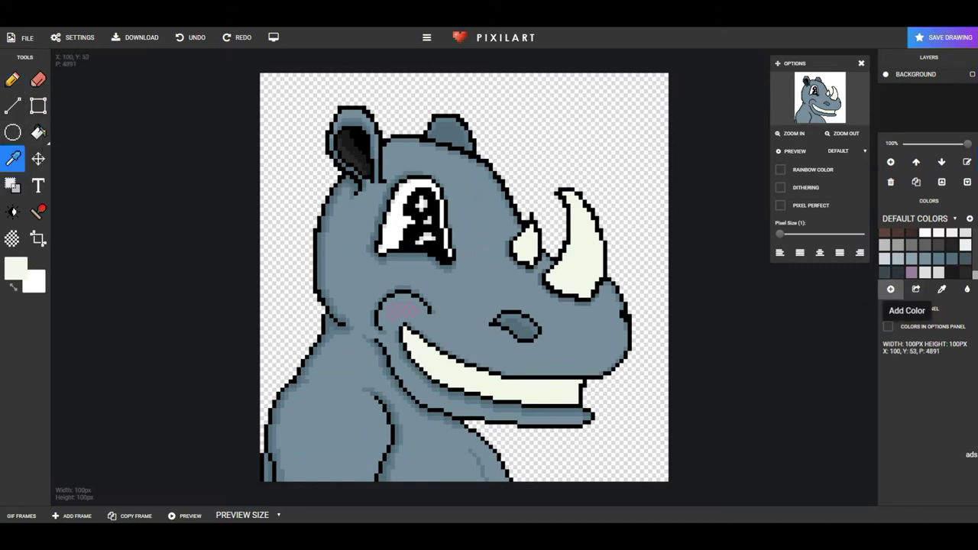
click(890, 289)
drag(868, 363, 868, 355)
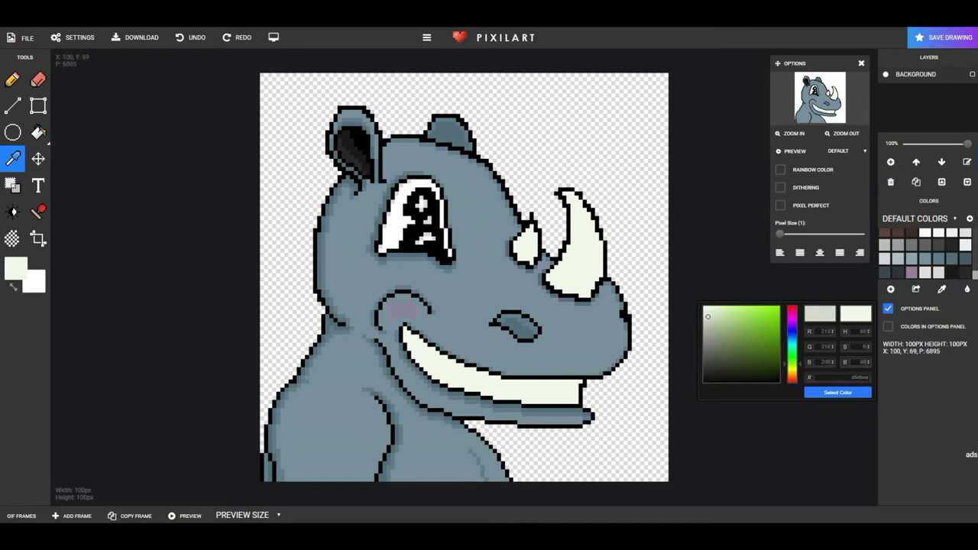
click(837, 392)
click(12, 79)
click(890, 289)
drag(868, 364, 868, 357)
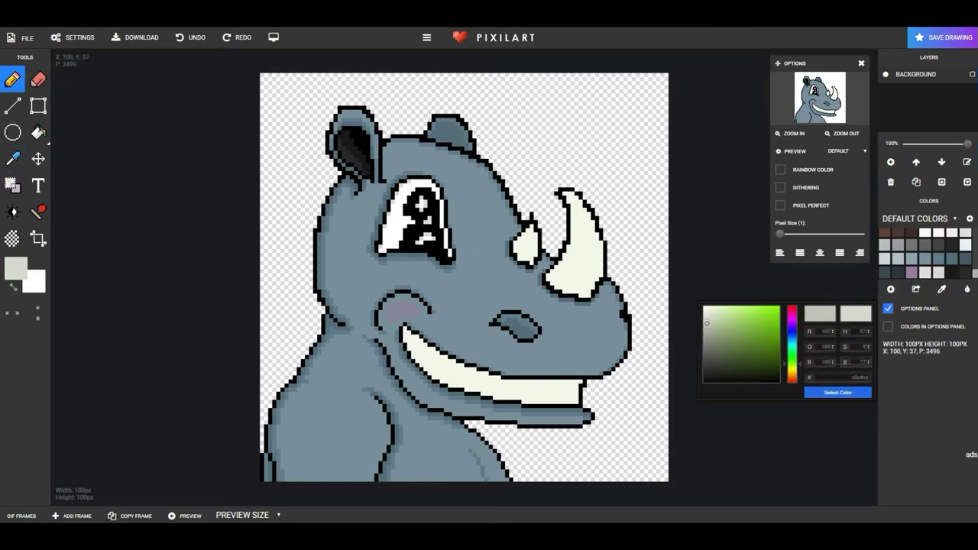
mouse_move(567, 193)
mouse_down()
mouse_move(572, 243)
mouse_move(551, 283)
mouse_move(578, 203)
mouse_move(577, 241)
mouse_move(563, 291)
mouse_up()
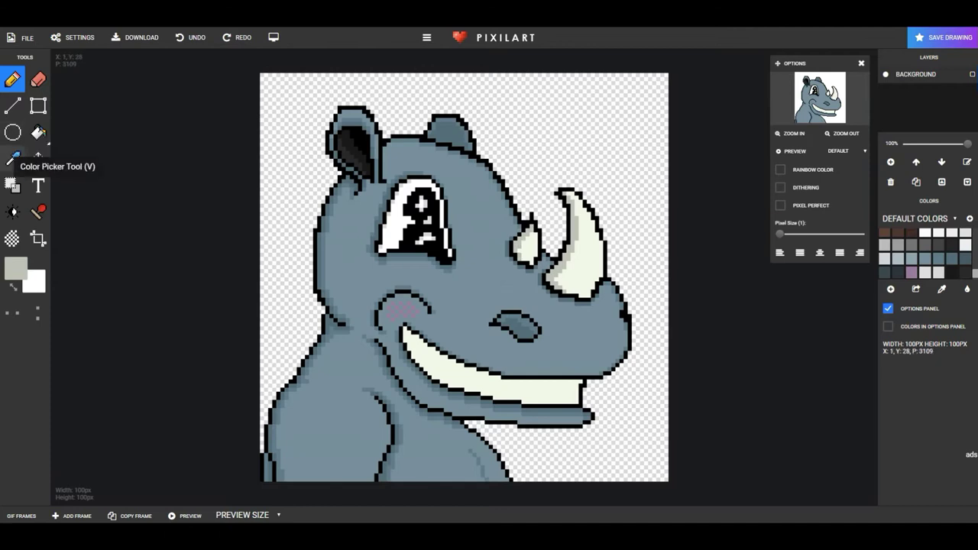
Blend the shading on both horns with a lighter greyish cream next to the darker edge
click(890, 289)
drag(868, 361, 868, 370)
mouse_move(570, 194)
mouse_down()
mouse_move(579, 239)
mouse_move(564, 289)
mouse_up()
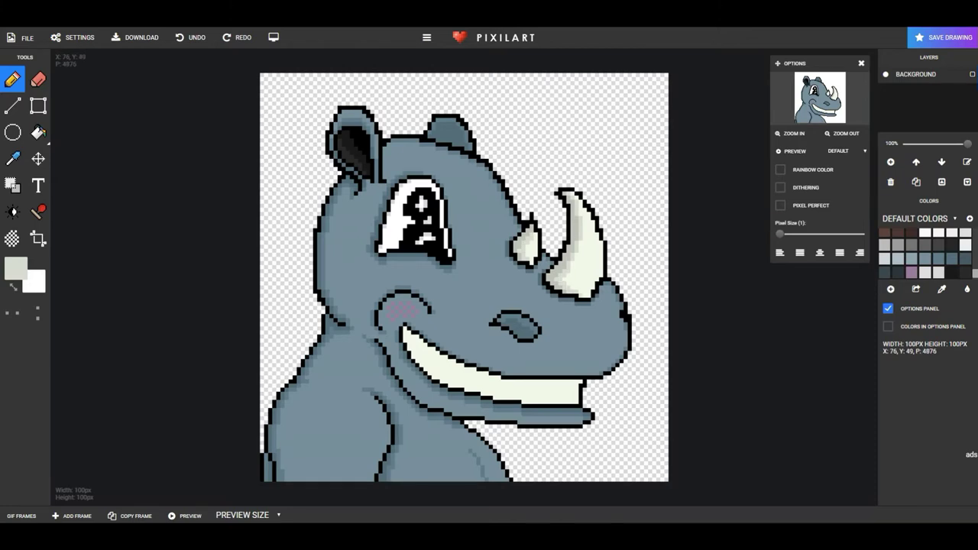
drag(577, 198, 585, 239)
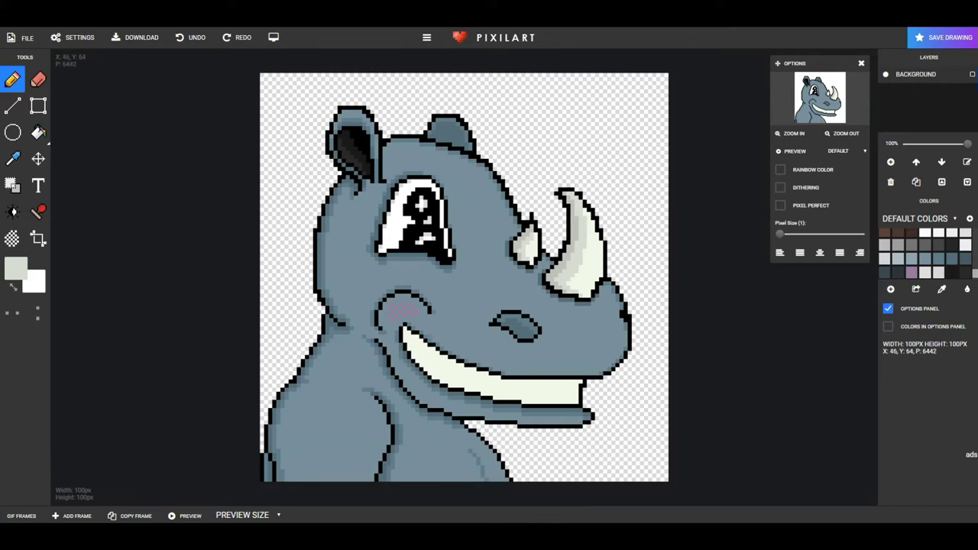
Divide the smile into teeth with thin vertical lines in the light greyish cream
mouse_move(544, 381)
mouse_down()
mouse_move(545, 401)
mouse_move(510, 384)
mouse_move(511, 399)
mouse_up()
click(577, 382)
click(469, 369)
drag(470, 373, 470, 389)
drag(443, 360, 443, 382)
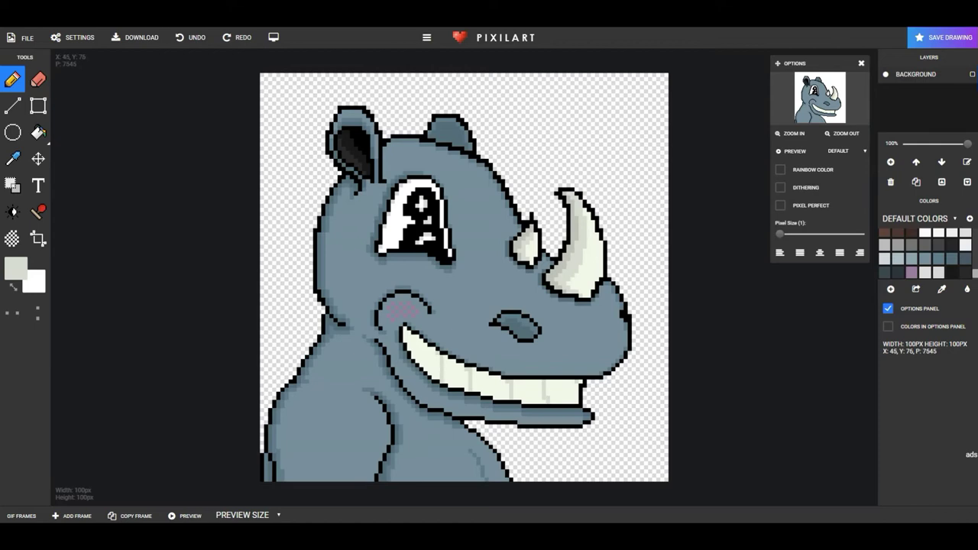
Split the teeth into upper and lower rows with a thin line along the smile in the light greyish cream
mouse_move(417, 341)
mouse_down()
mouse_move(417, 362)
mouse_move(415, 352)
mouse_move(462, 384)
mouse_move(577, 403)
mouse_move(577, 385)
mouse_up()
key(ctrl+z)
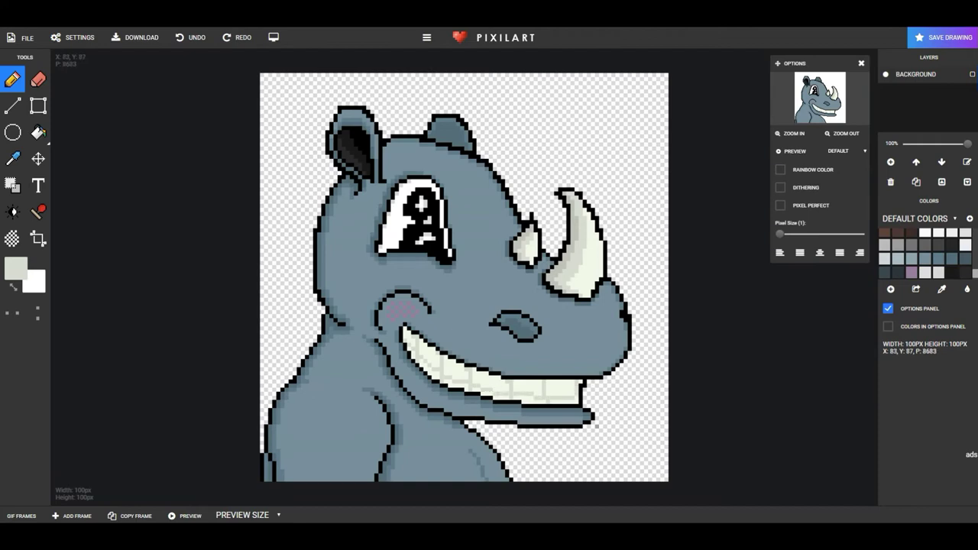
Mix a near-white from the tooth cream and touch up the middle of the teeth with it
scroll(924, 248, down, 1)
click(890, 289)
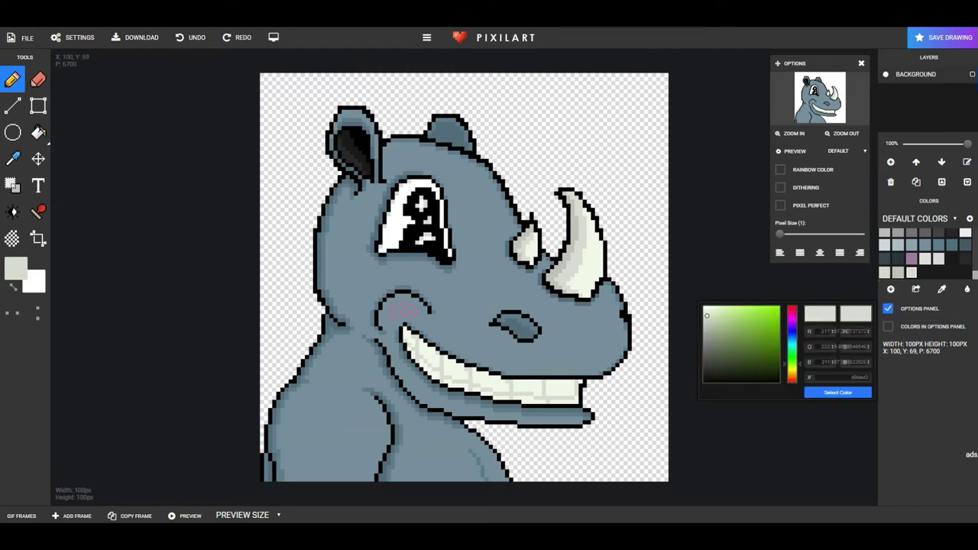
click(13, 158)
click(504, 386)
click(890, 289)
click(705, 307)
click(836, 392)
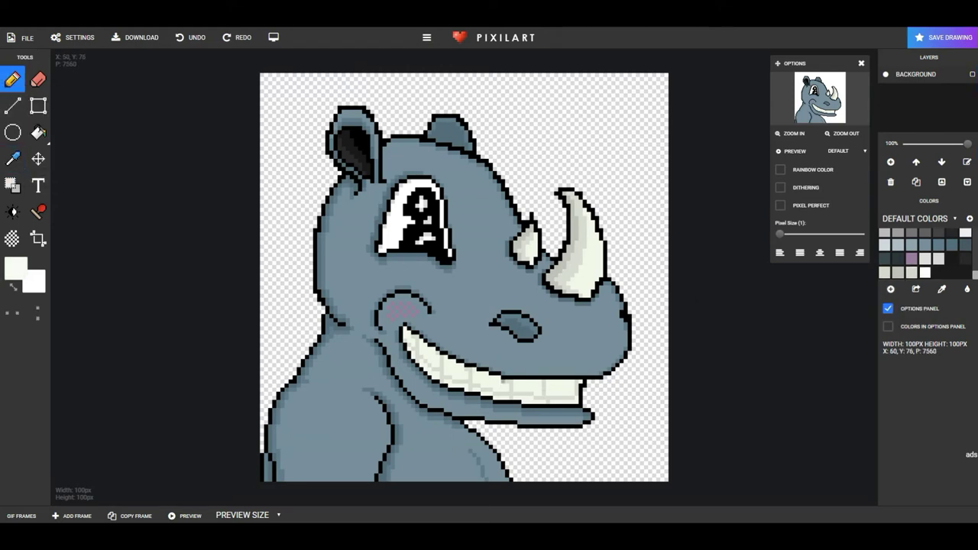
click(507, 391)
Soften the dividing lines between the teeth by retracing them in a paler greyish cream
click(13, 158)
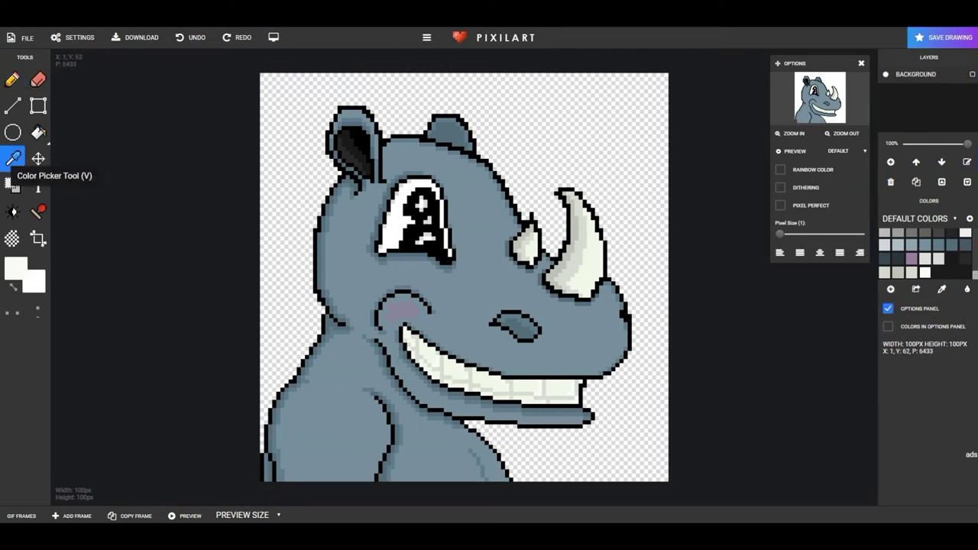
click(409, 346)
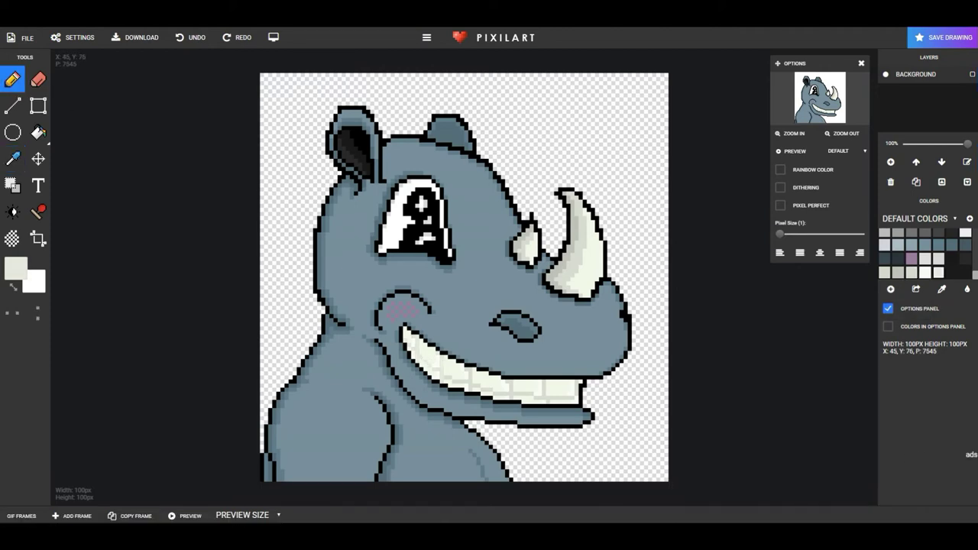
mouse_move(471, 388)
mouse_down()
mouse_move(508, 395)
mouse_move(509, 381)
mouse_move(556, 398)
mouse_move(581, 391)
mouse_up()
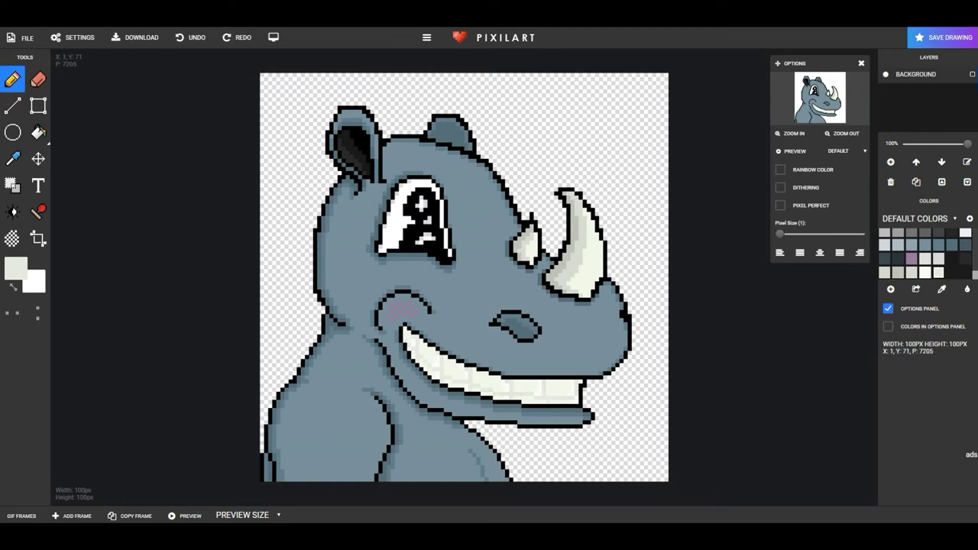
Try filling the transparent background with several solid colours, including dark magenta, red and bright magenta-purple
click(37, 132)
scroll(924, 256, up, 5)
click(912, 263)
click(650, 172)
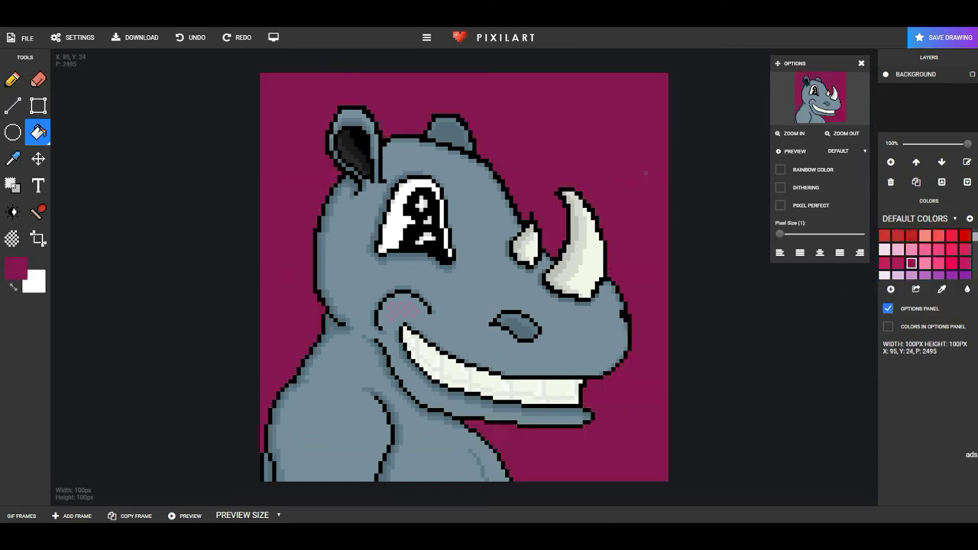
click(952, 235)
click(581, 145)
scroll(925, 252, up, 3)
click(925, 235)
click(581, 145)
scroll(925, 253, down, 3)
click(938, 243)
click(581, 146)
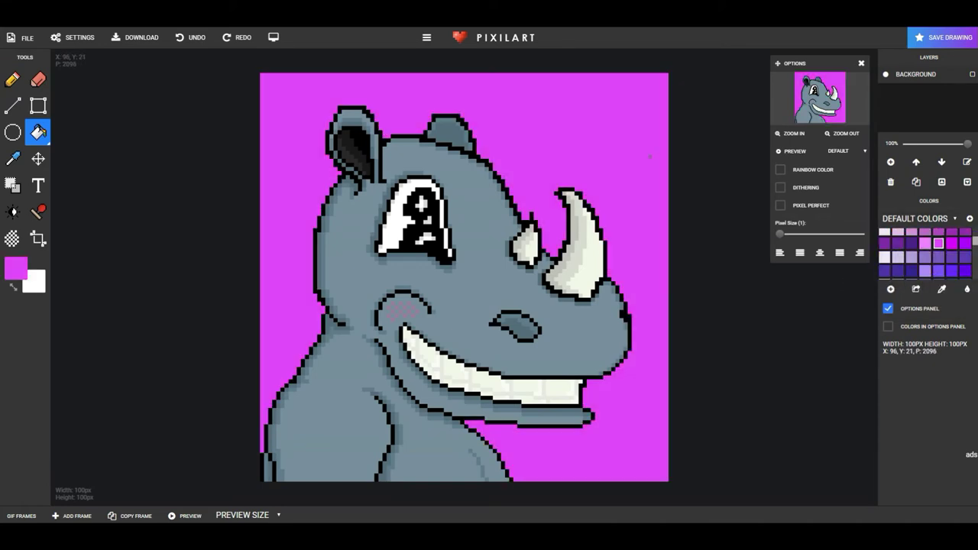
Fill the background around the rhino with solid dark purple
click(520, 128)
Add the black caption "RACHEL THE RHINO" on three lines in the default font, in the background above the horns
click(38, 185)
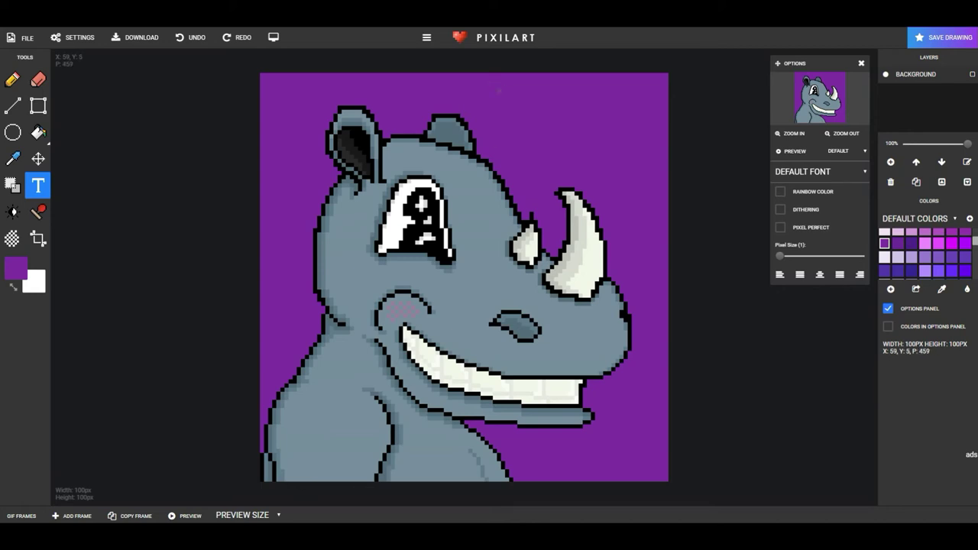
scroll(924, 252, up, 4)
click(885, 236)
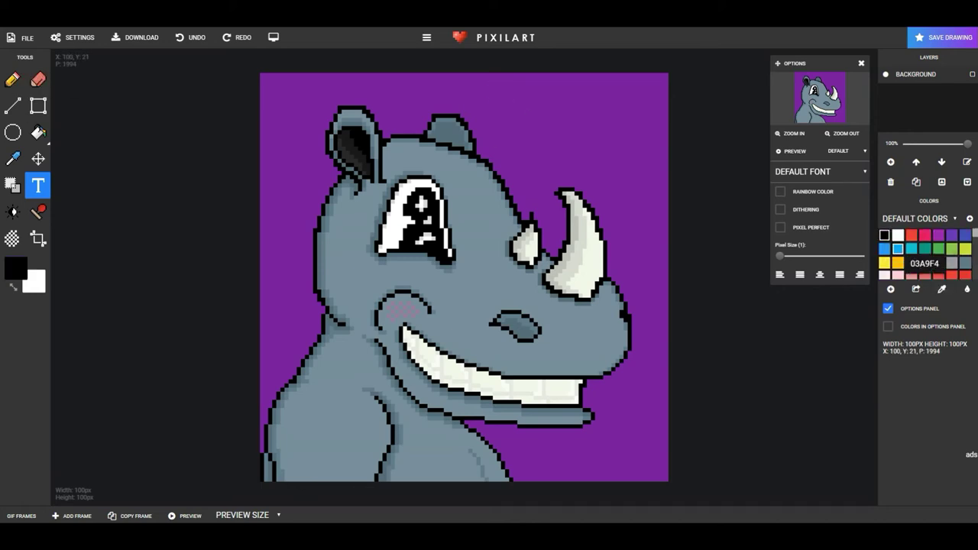
text(RACHEL T)
key(BackSpace)
key(Return)
text(THE)
key(Return)
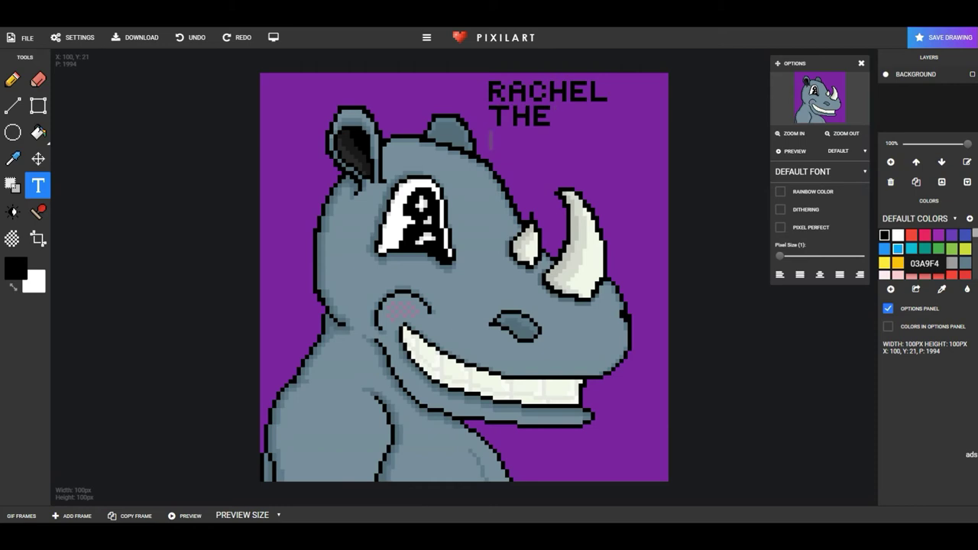
text(RHINO)
Try to frame the three-line caption with a rectangle
click(38, 105)
drag(482, 78, 612, 154)
click(191, 37)
click(191, 37)
click(237, 38)
Move the caption toward the canvas's upper-right corner and fill the area it vacated with the sampled background purple
click(12, 159)
click(482, 81)
click(13, 185)
drag(552, 122, 592, 136)
click(38, 132)
click(501, 115)
Prepare to draw black straight lines with the Line tool beside the caption
click(12, 105)
click(884, 235)
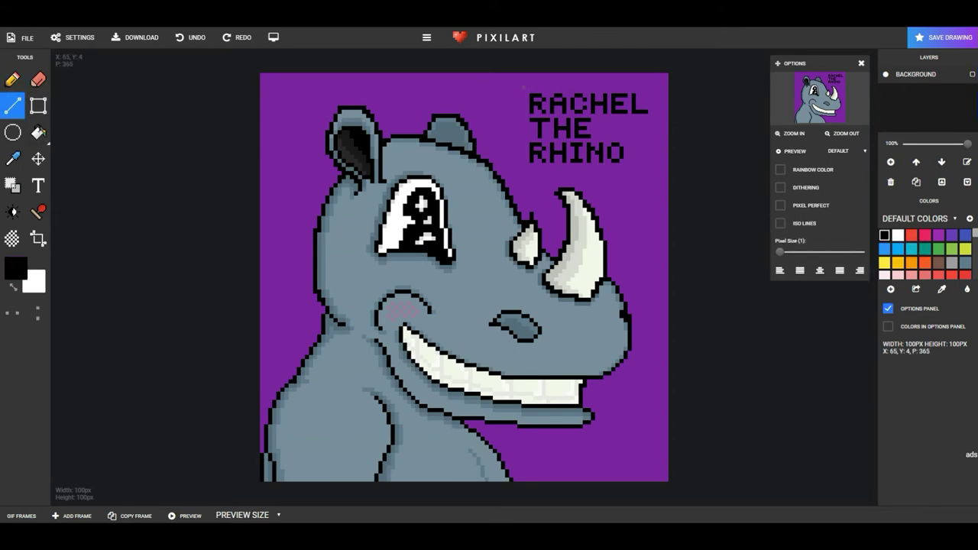